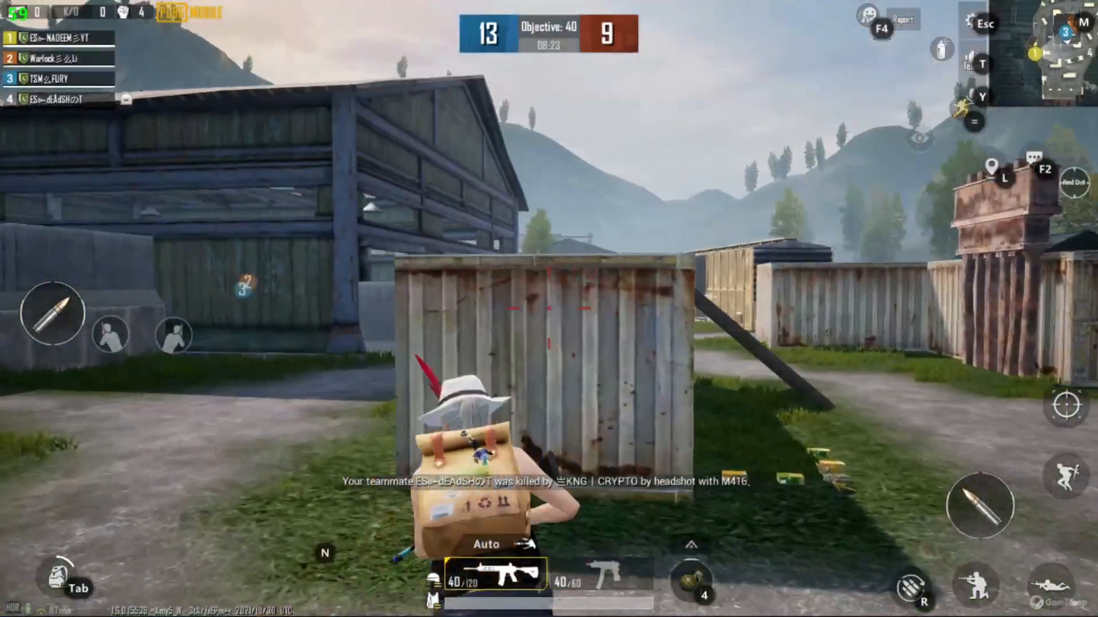
pyautogui.click(549, 309)
pyautogui.rightClick(549, 309)
pyautogui.press('r')
pyautogui.press('d')
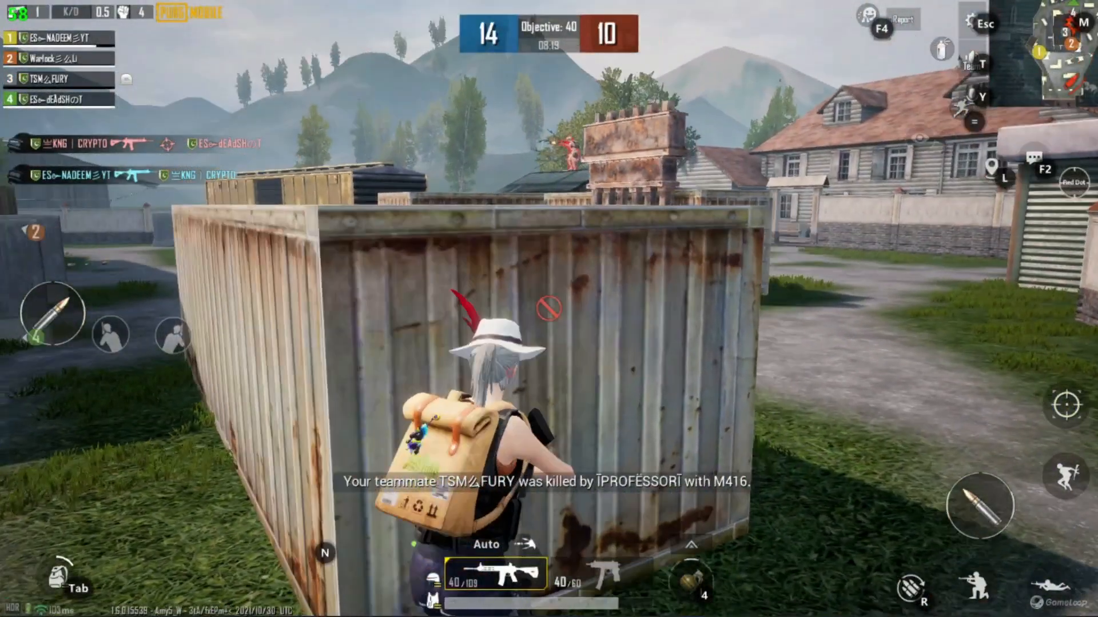
pyautogui.press('a')
pyautogui.press('d')
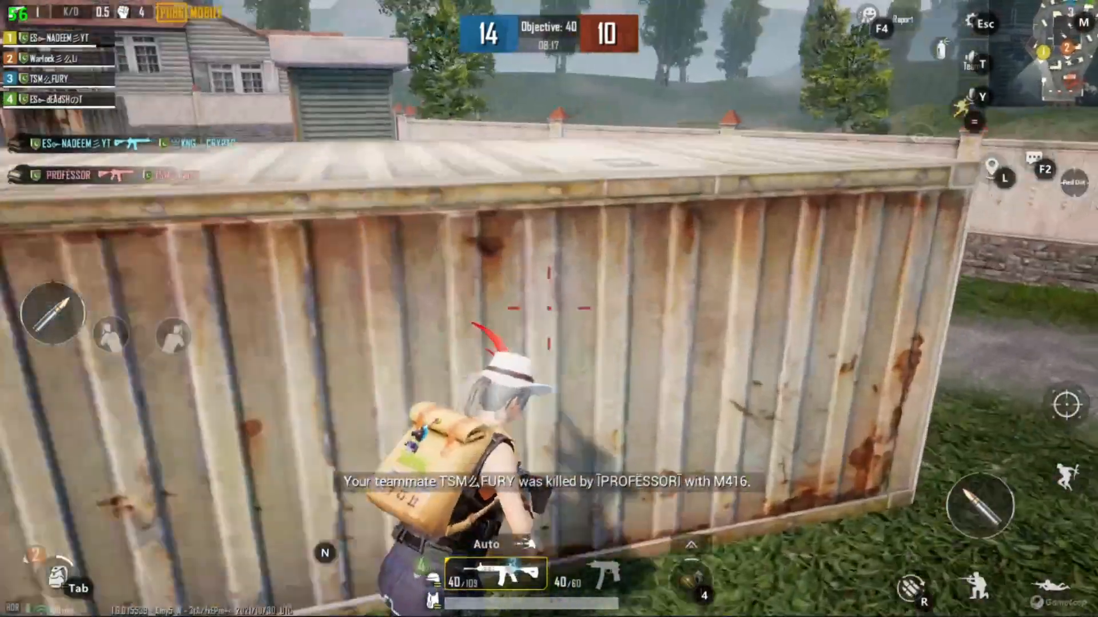
pyautogui.press('e')
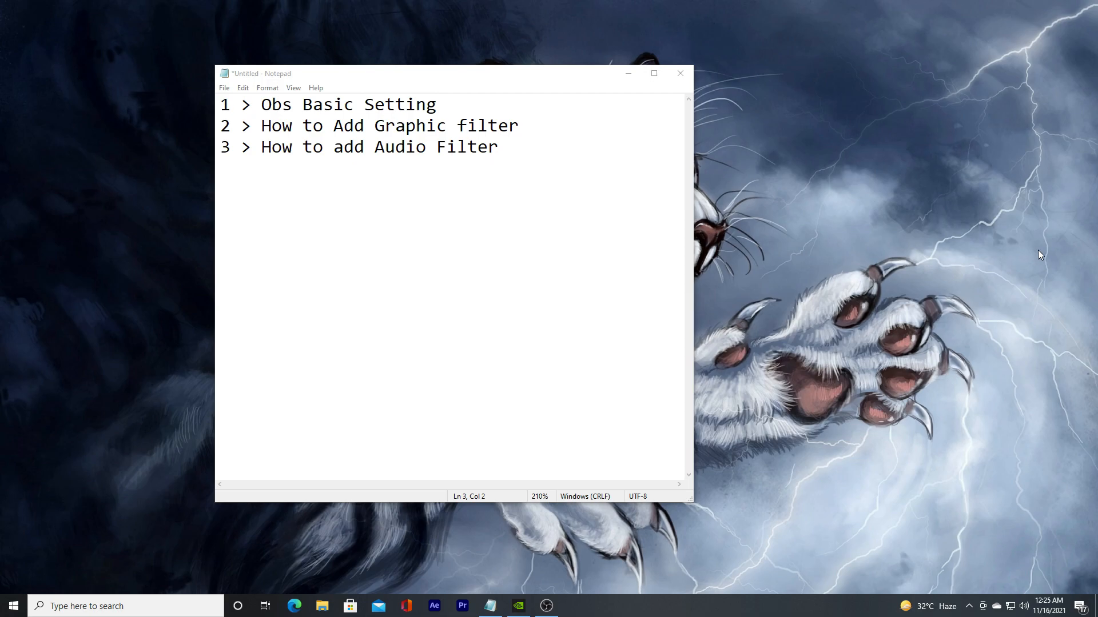
# Step: Switch to OBS and open its stream settings
pyautogui.click(546, 606)
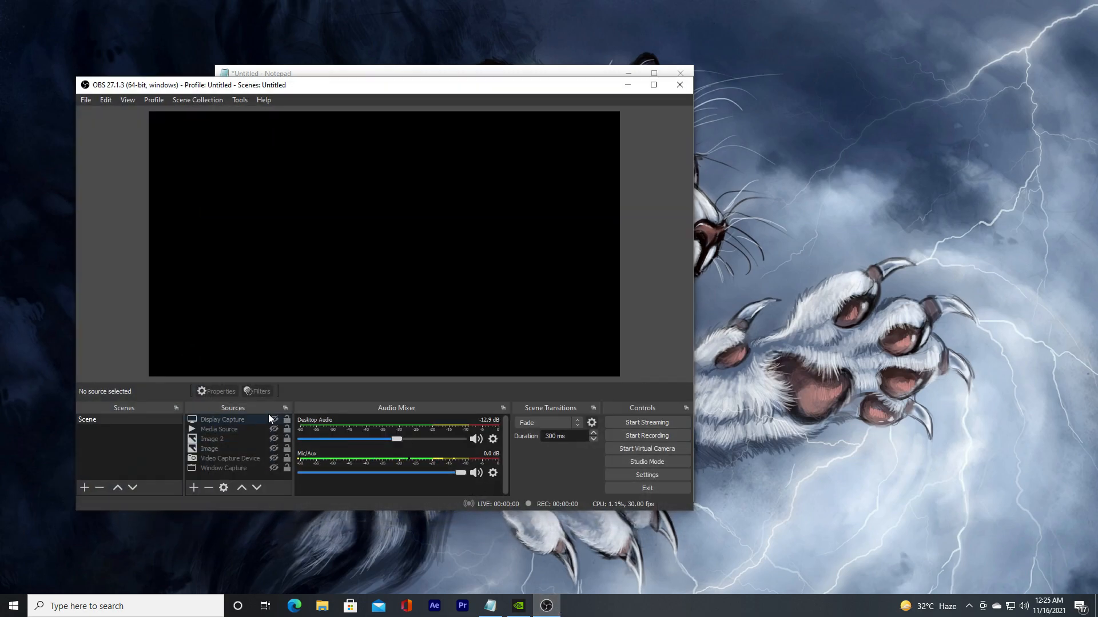
pyautogui.click(618, 477)
pyautogui.click(142, 150)
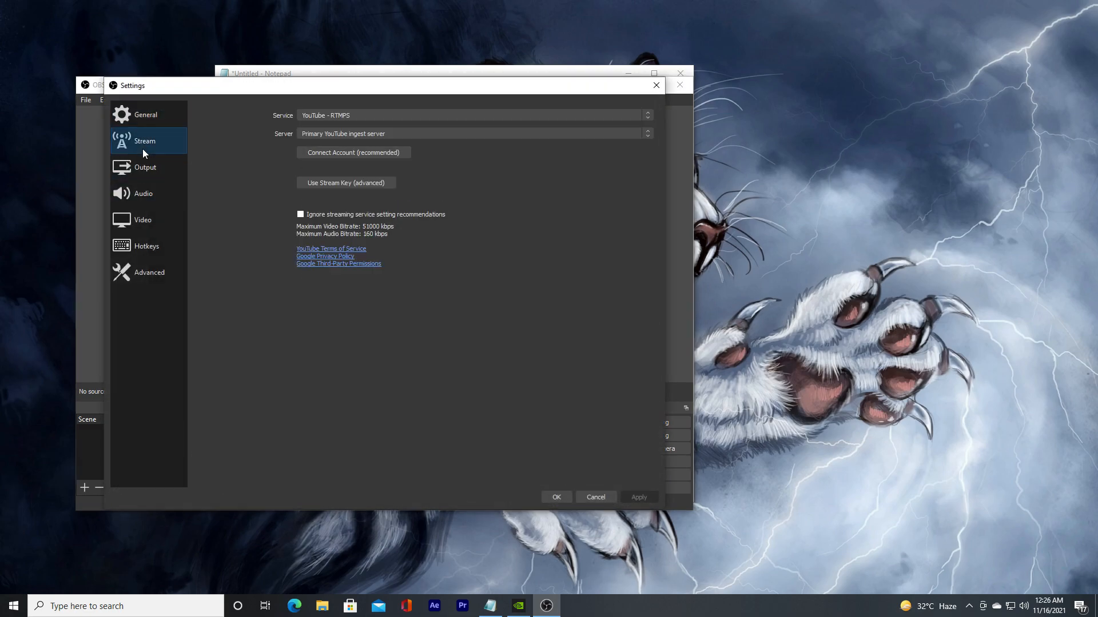
# Step: Set the streaming service to YouTube - RTMPS and choose to use a stream key
pyautogui.click(334, 116)
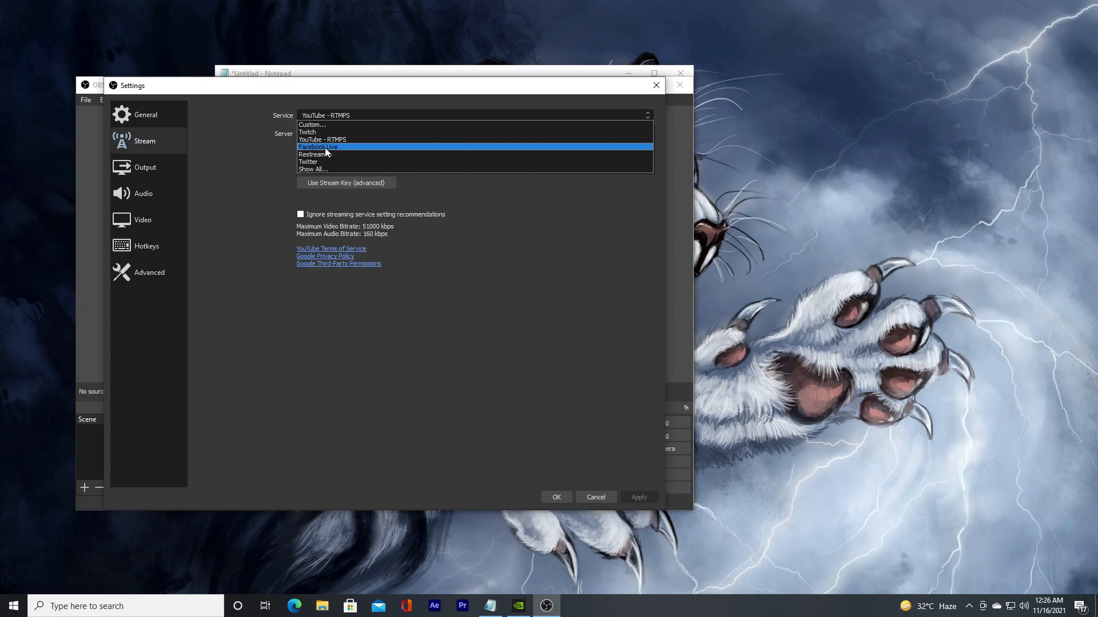
pyautogui.click(324, 148)
pyautogui.click(366, 117)
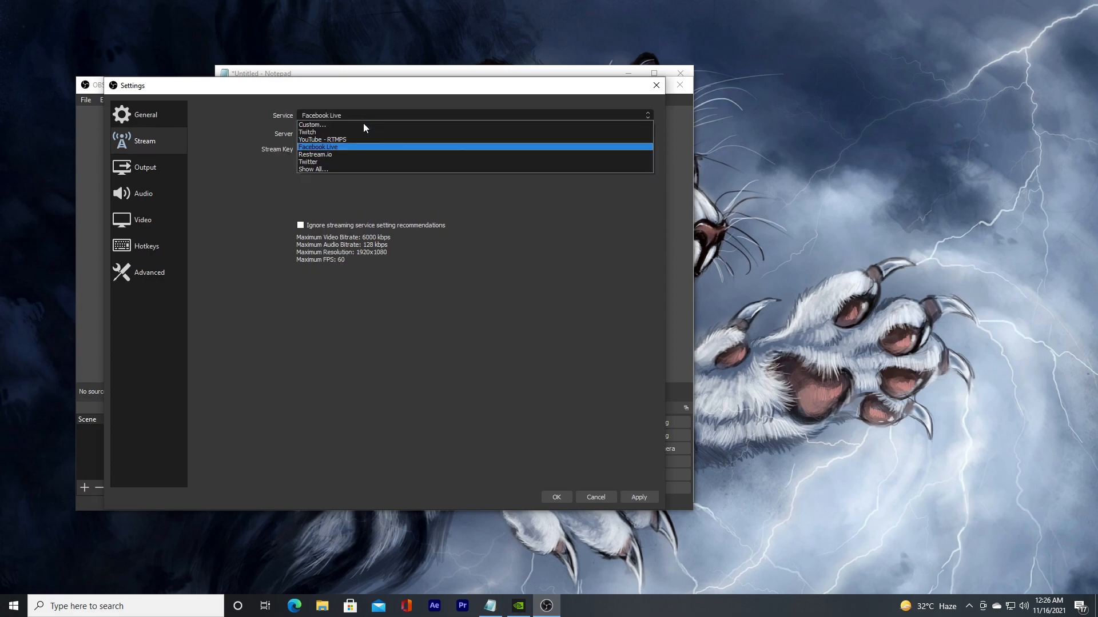
pyautogui.click(335, 139)
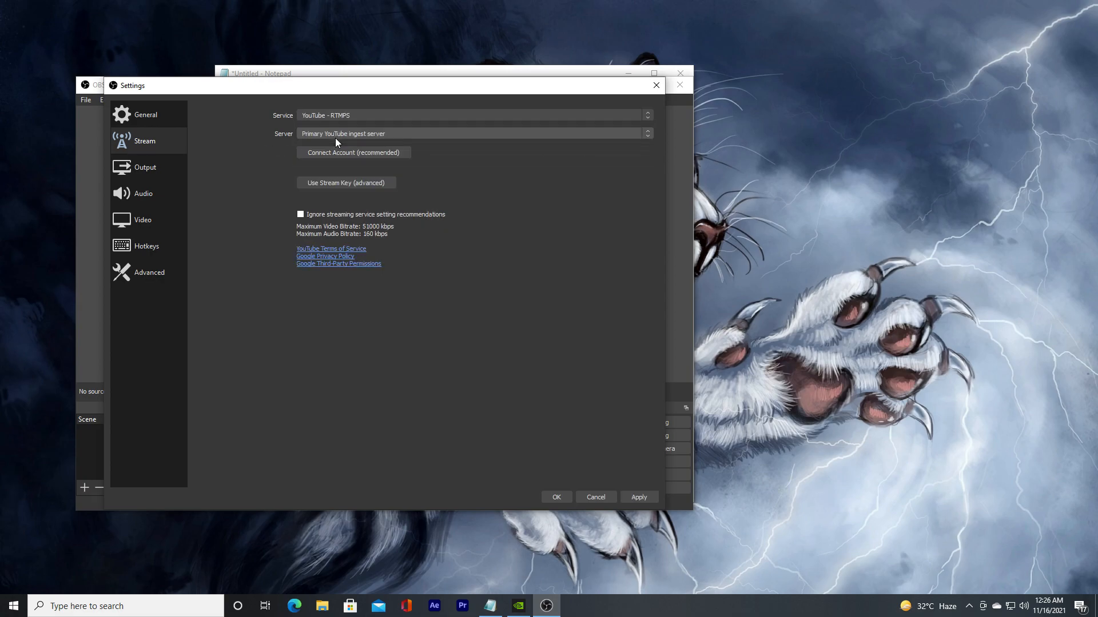
pyautogui.click(335, 183)
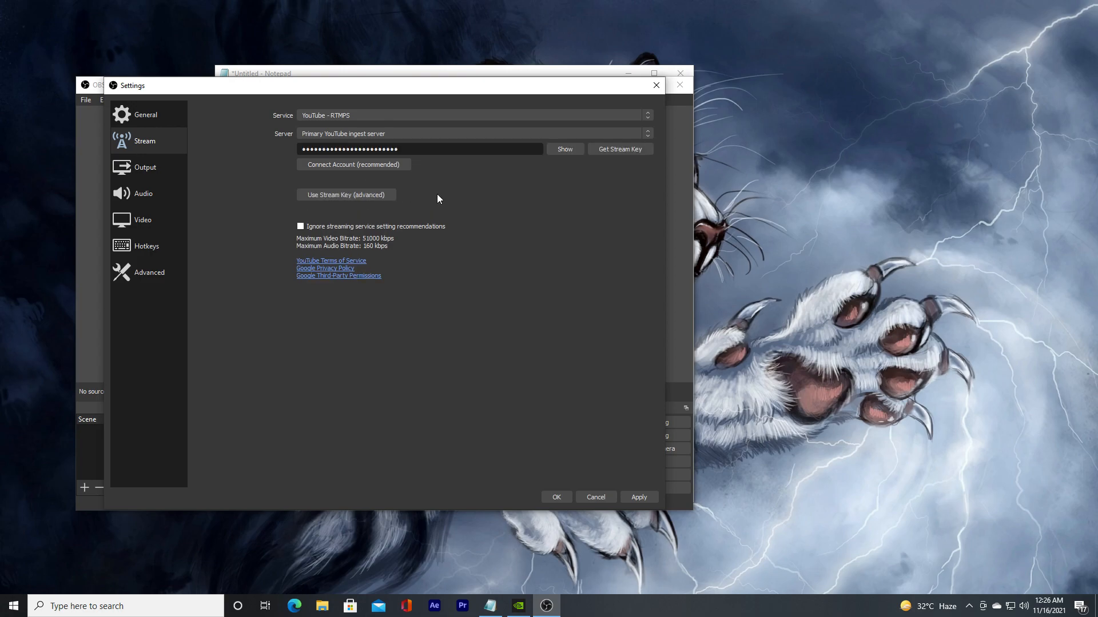
# Step: Open the output settings
pyautogui.click(145, 169)
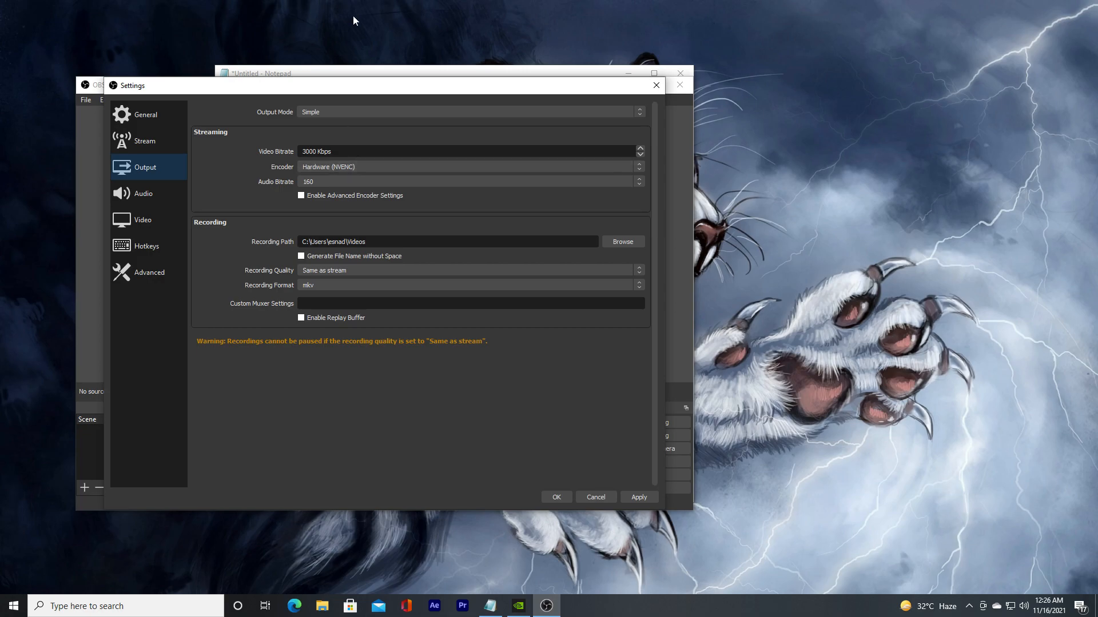
pyautogui.rightClick(355, 43)
pyautogui.click(383, 37)
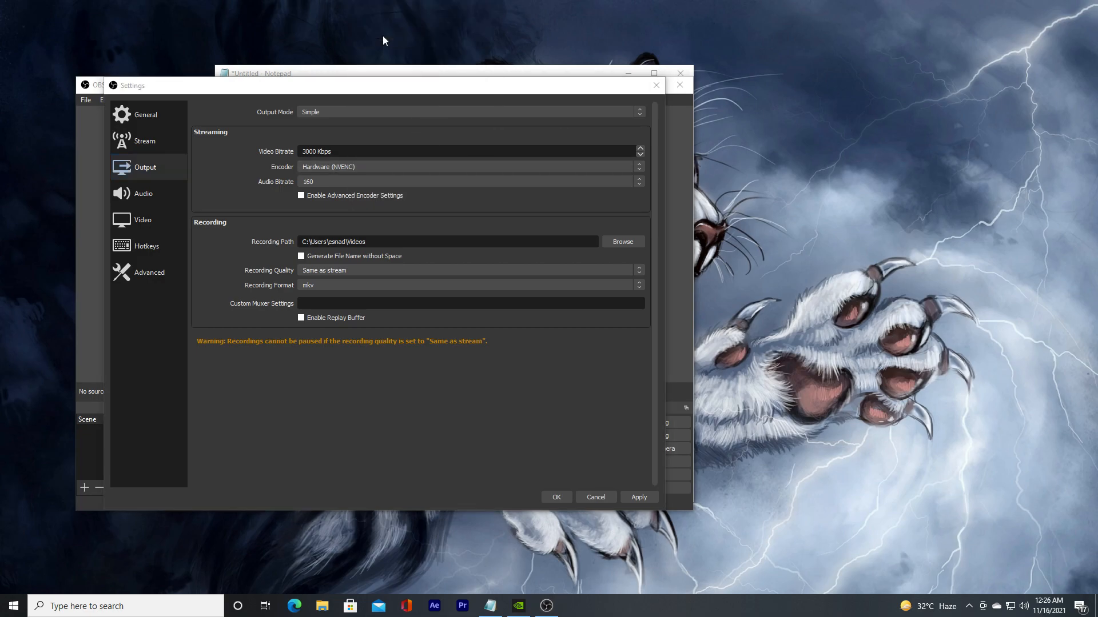
pyautogui.rightClick(352, 17)
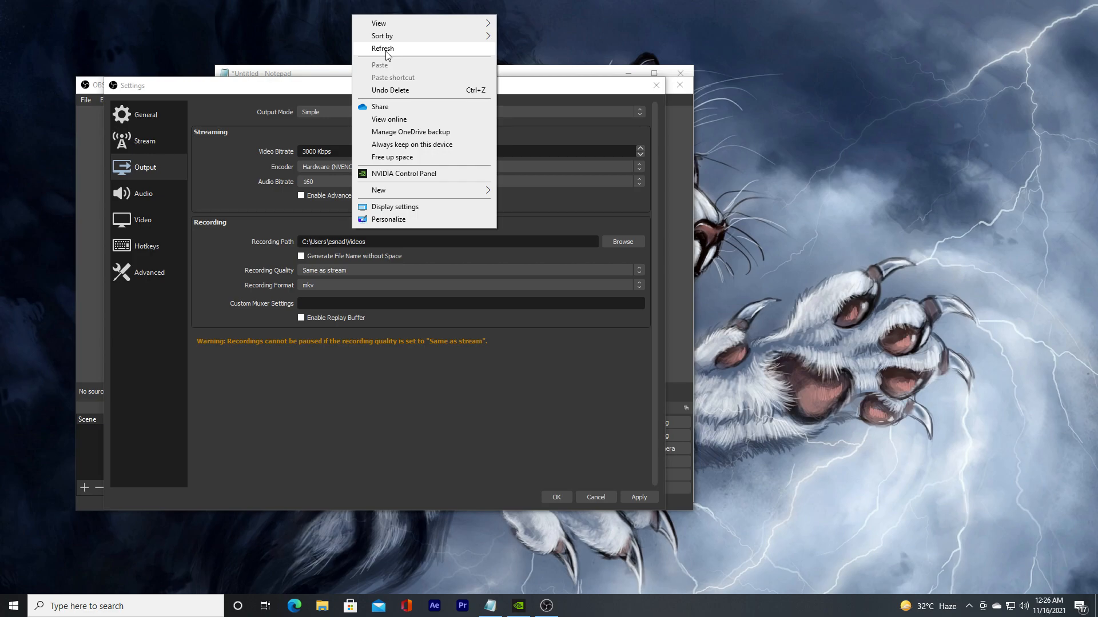
pyautogui.click(386, 49)
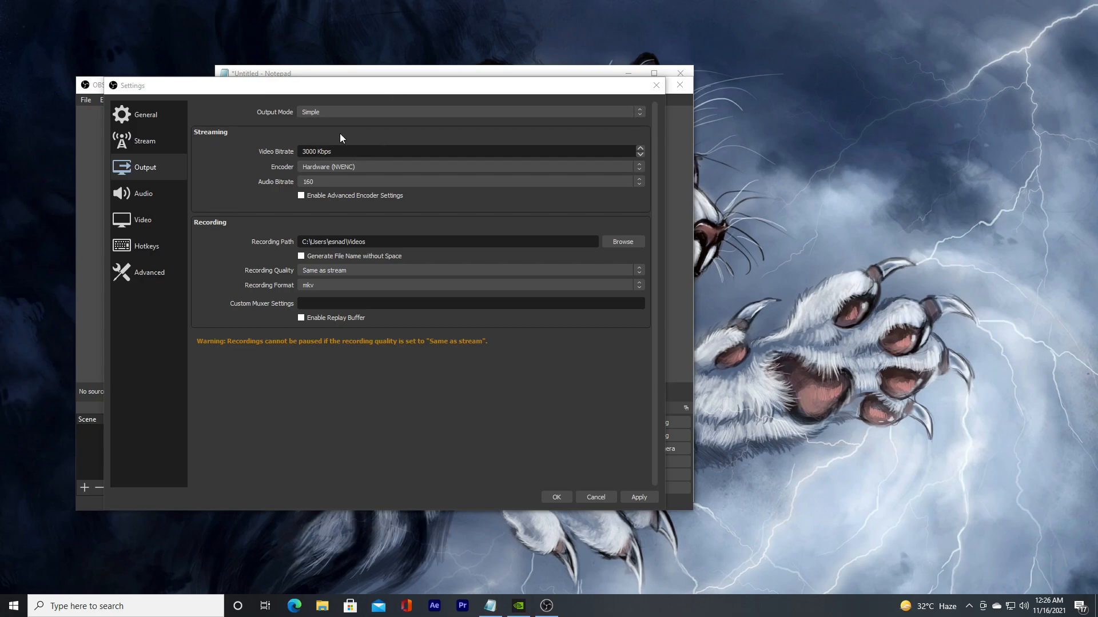
pyautogui.rightClick(347, 5)
pyautogui.click(374, 37)
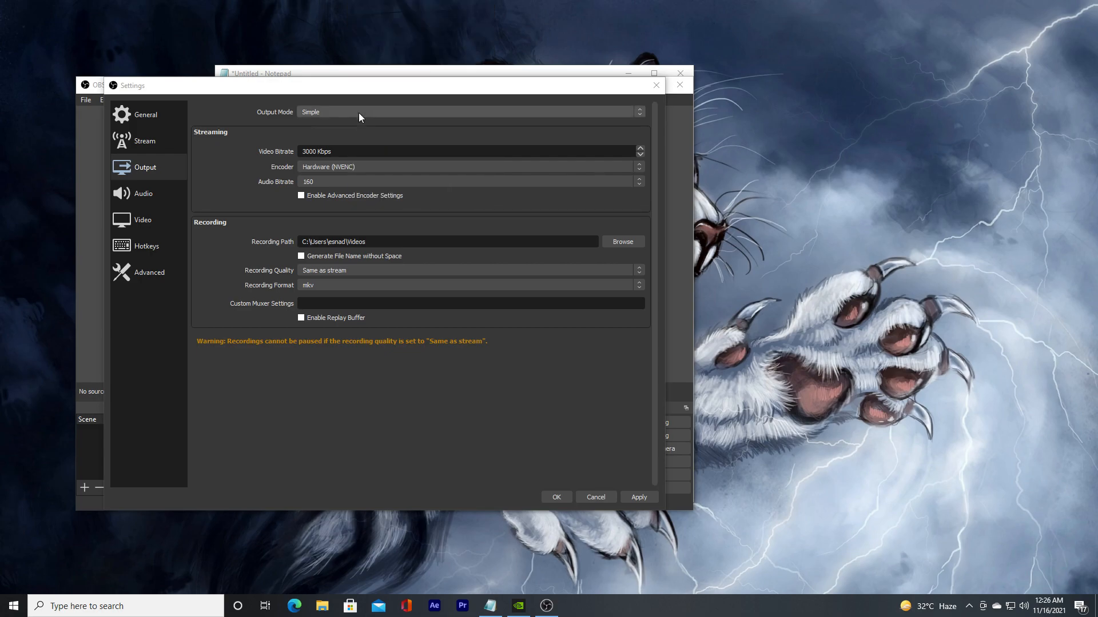
# Step: Try the Software (x264) streaming encoder and switch back to Hardware (NVENC)
pyautogui.click(309, 168)
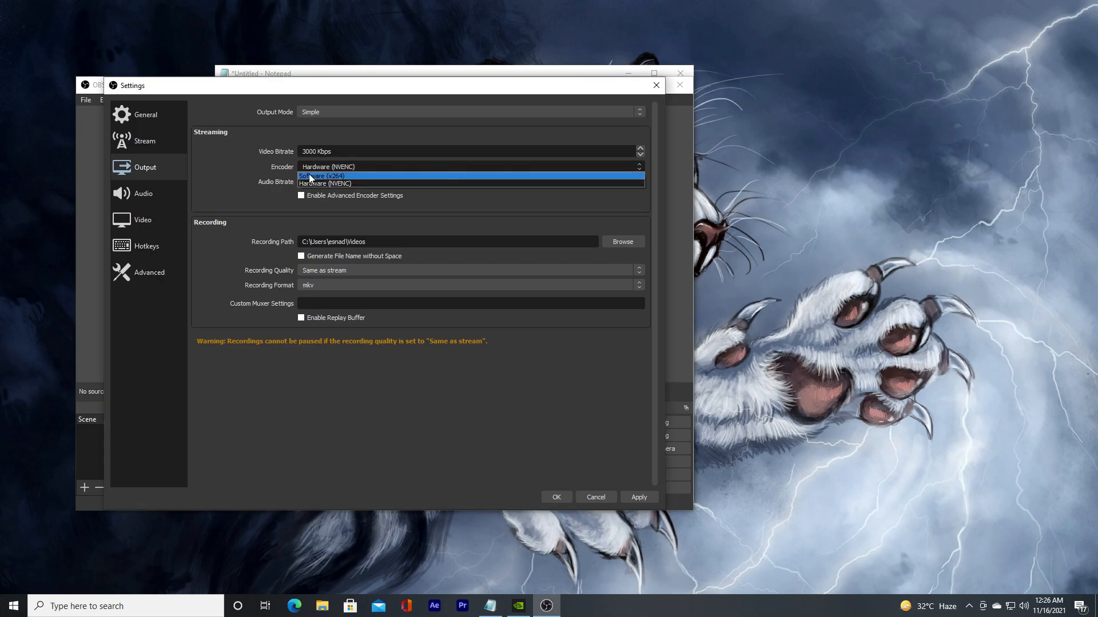
pyautogui.click(309, 178)
pyautogui.click(310, 170)
pyautogui.click(321, 183)
pyautogui.click(314, 170)
pyautogui.click(317, 181)
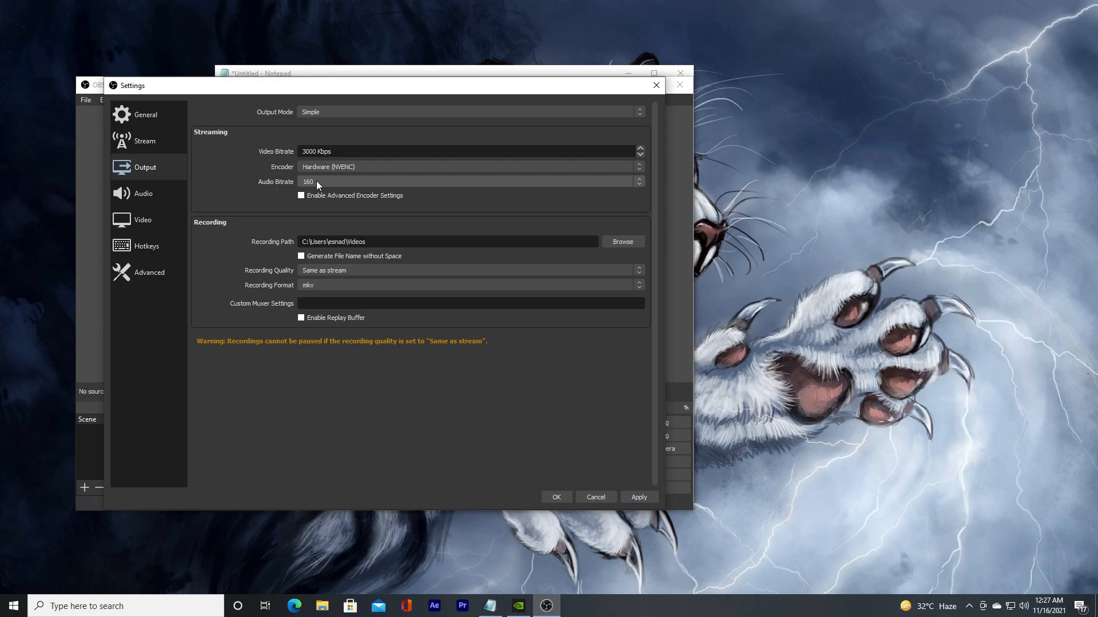
pyautogui.click(324, 167)
pyautogui.click(326, 184)
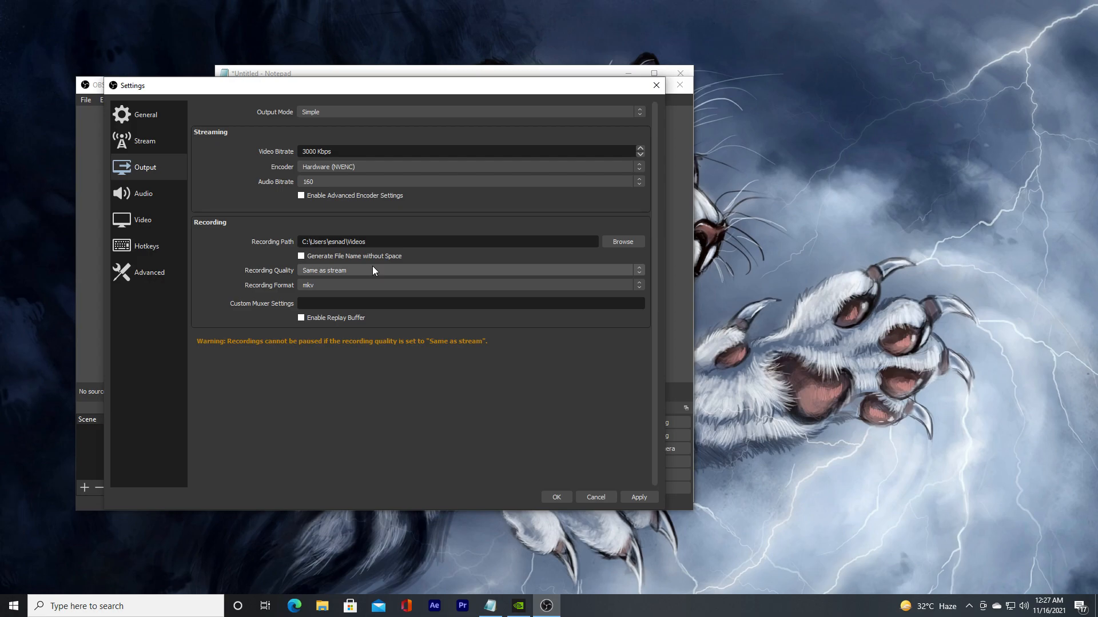
# Step: View the audio settings and examine the output resolutions offered in the video settings
pyautogui.click(167, 196)
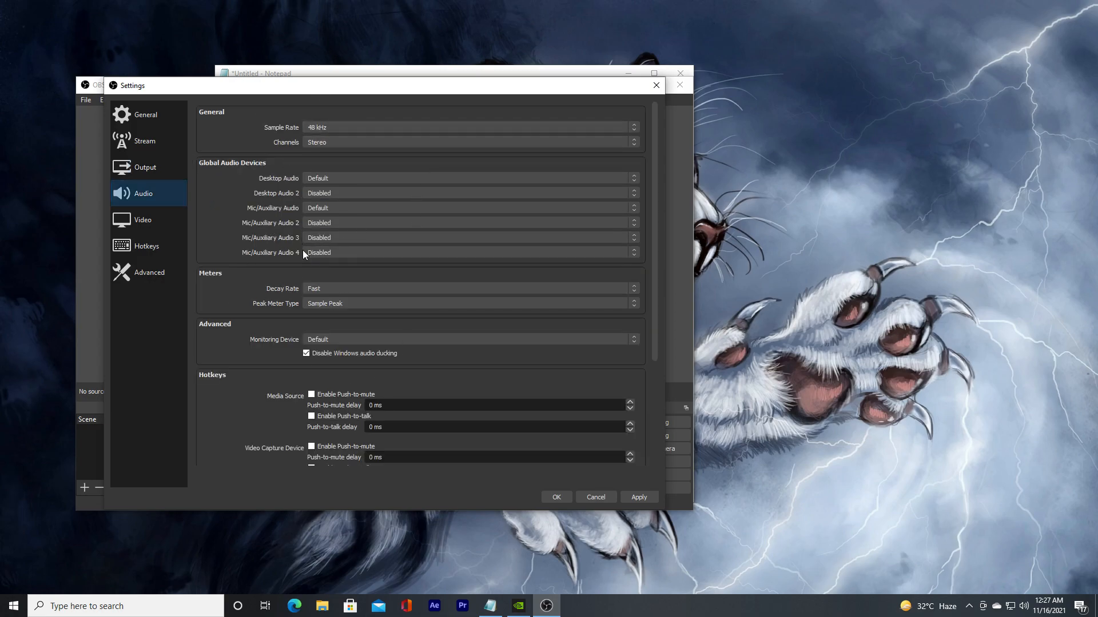
pyautogui.click(164, 224)
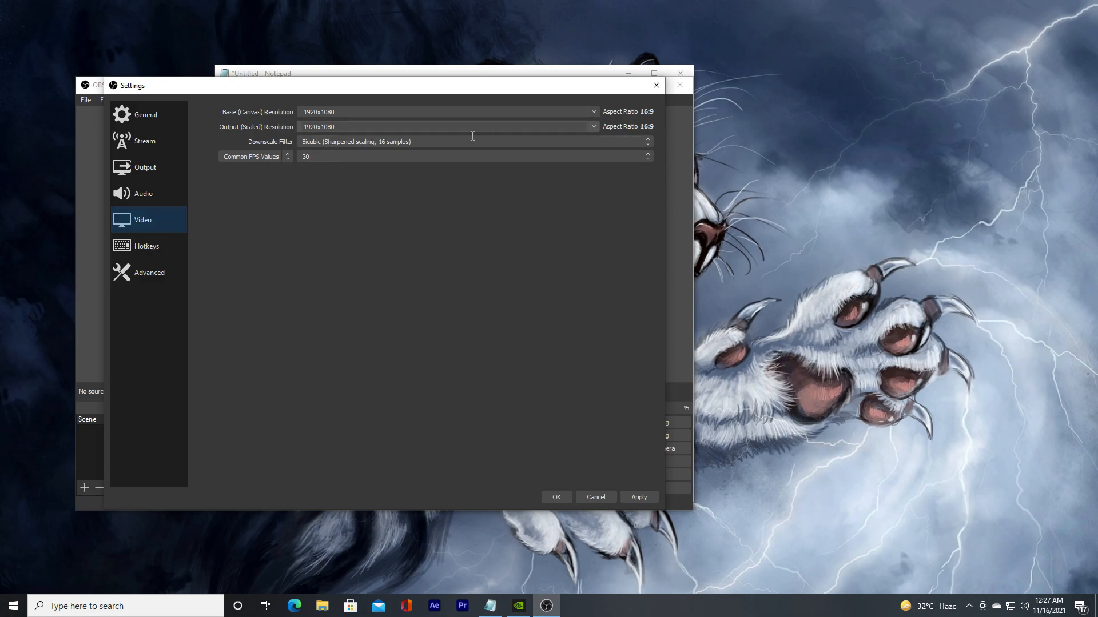
pyautogui.click(595, 127)
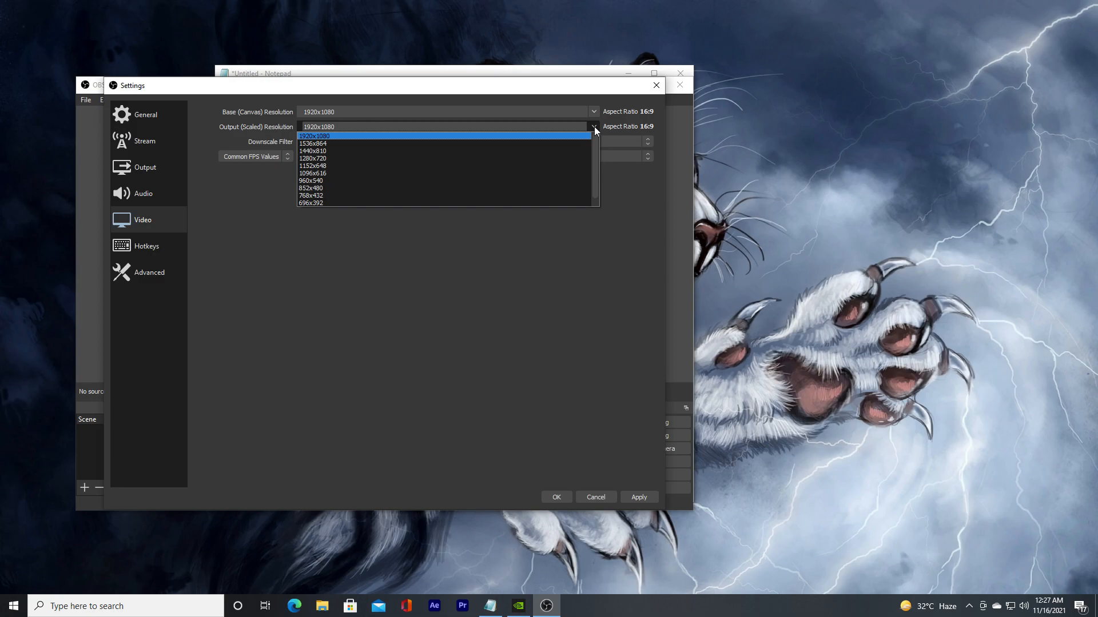
pyautogui.click(595, 125)
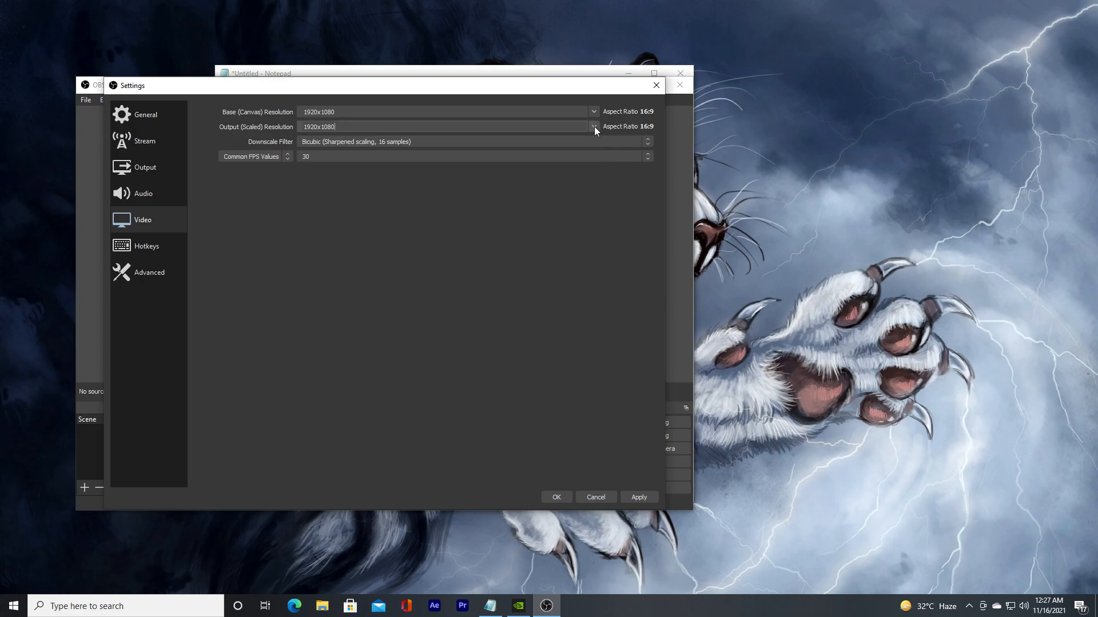
# Step: Try a common FPS value of 60 and return it to 30
pyautogui.click(385, 160)
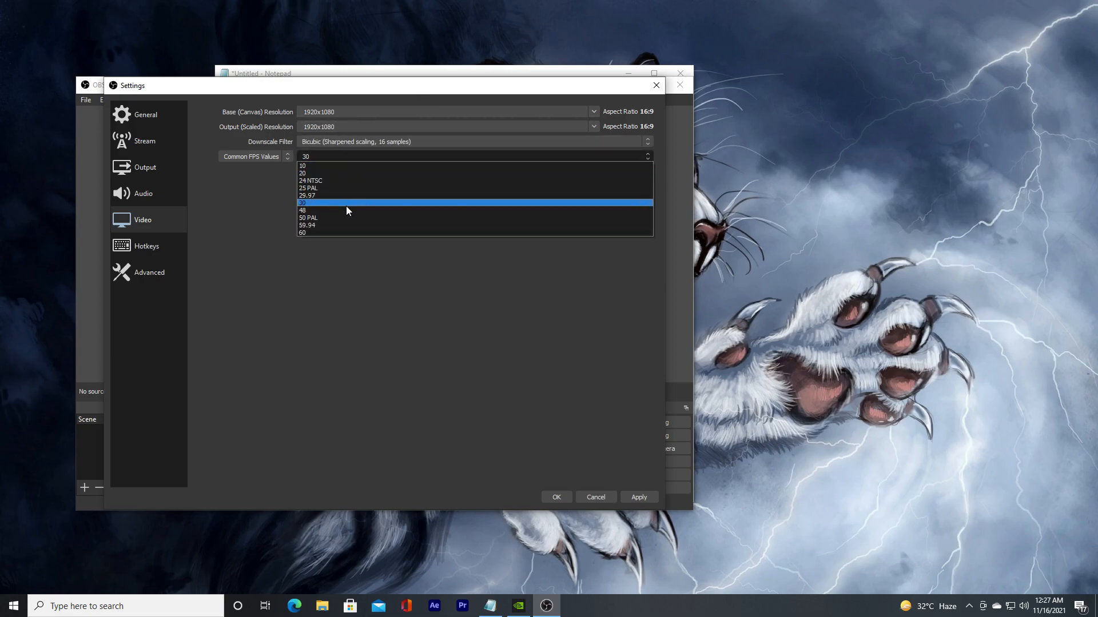
pyautogui.click(340, 230)
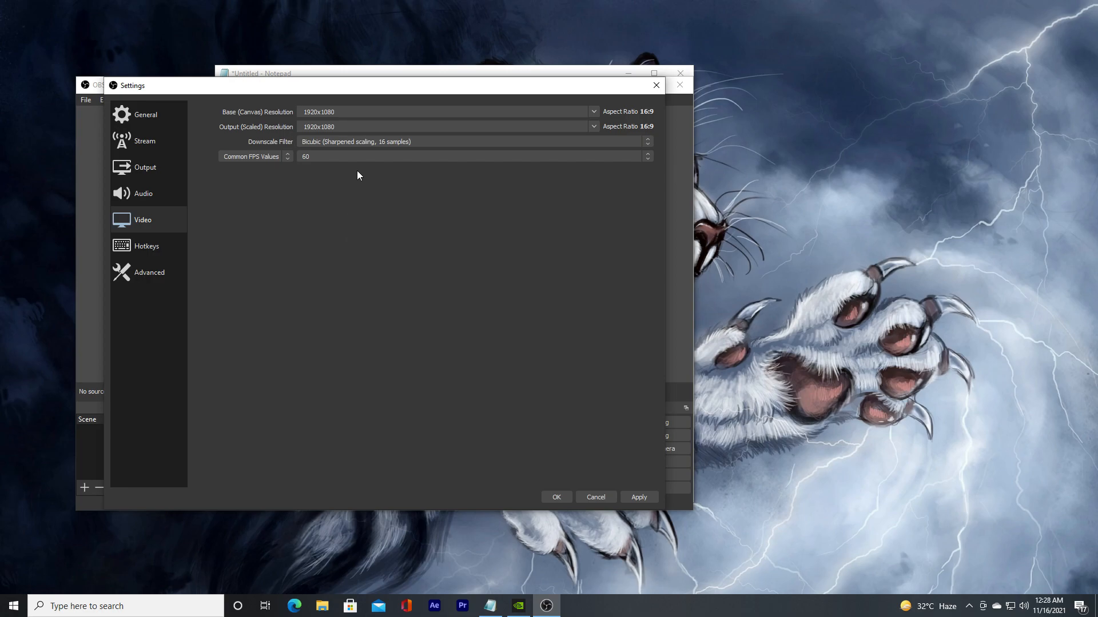
pyautogui.click(357, 157)
pyautogui.click(330, 203)
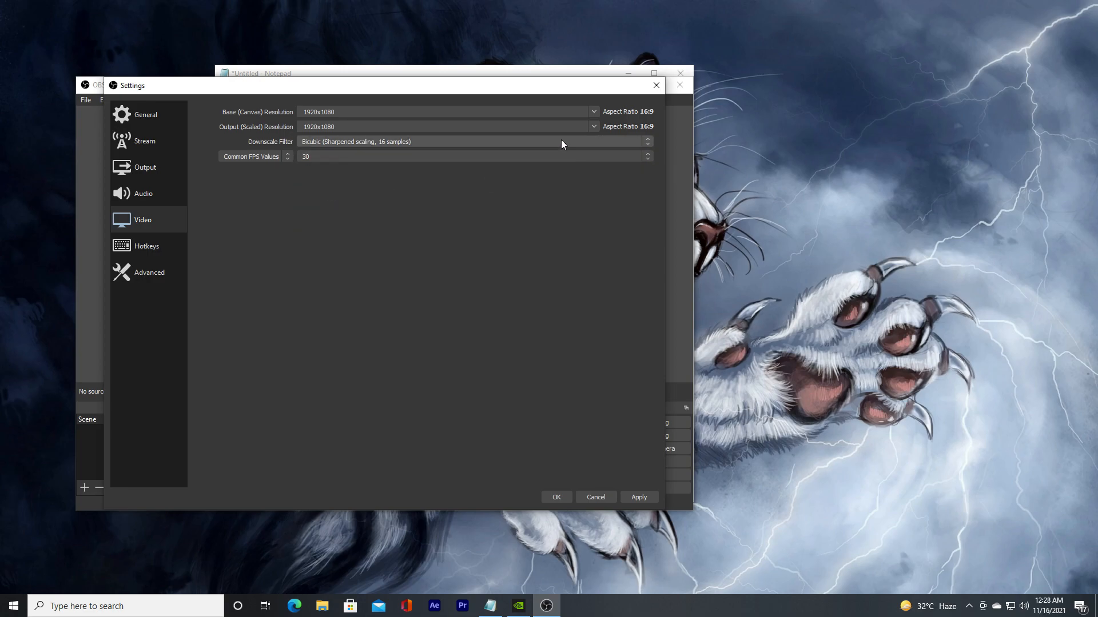
# Step: Set the output (scaled) resolution to 1280x720 and save the settings
pyautogui.click(591, 128)
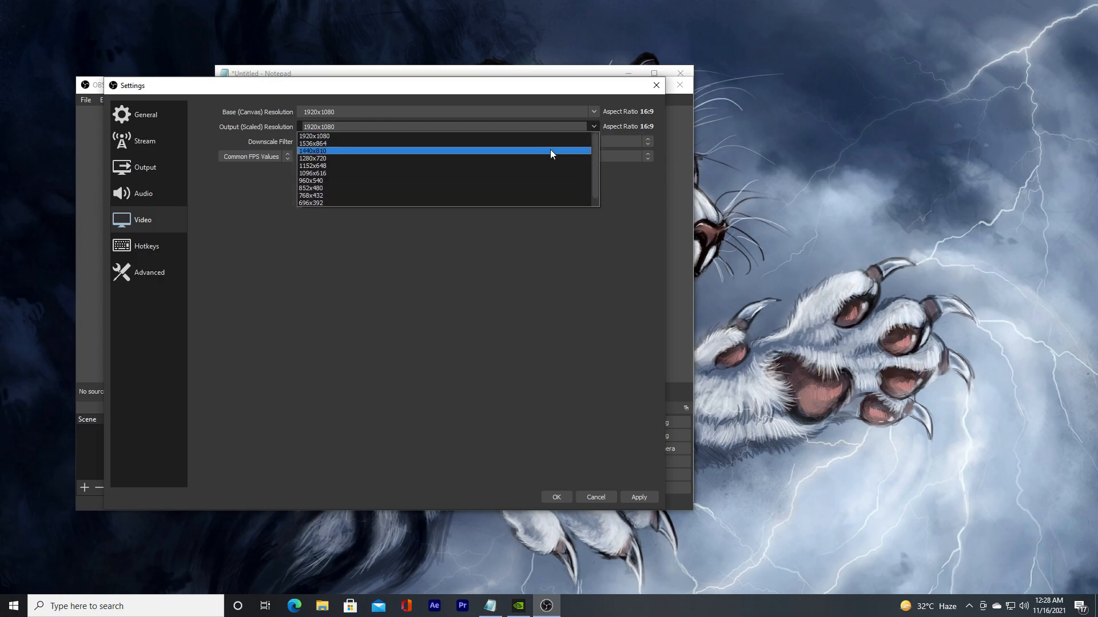
pyautogui.click(516, 158)
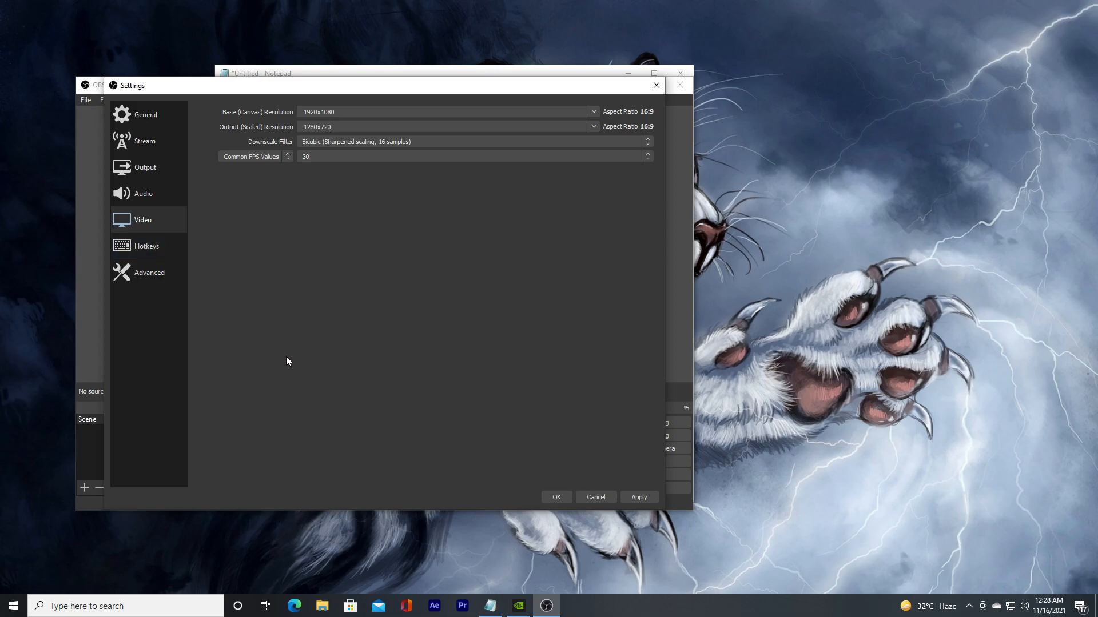
pyautogui.click(553, 499)
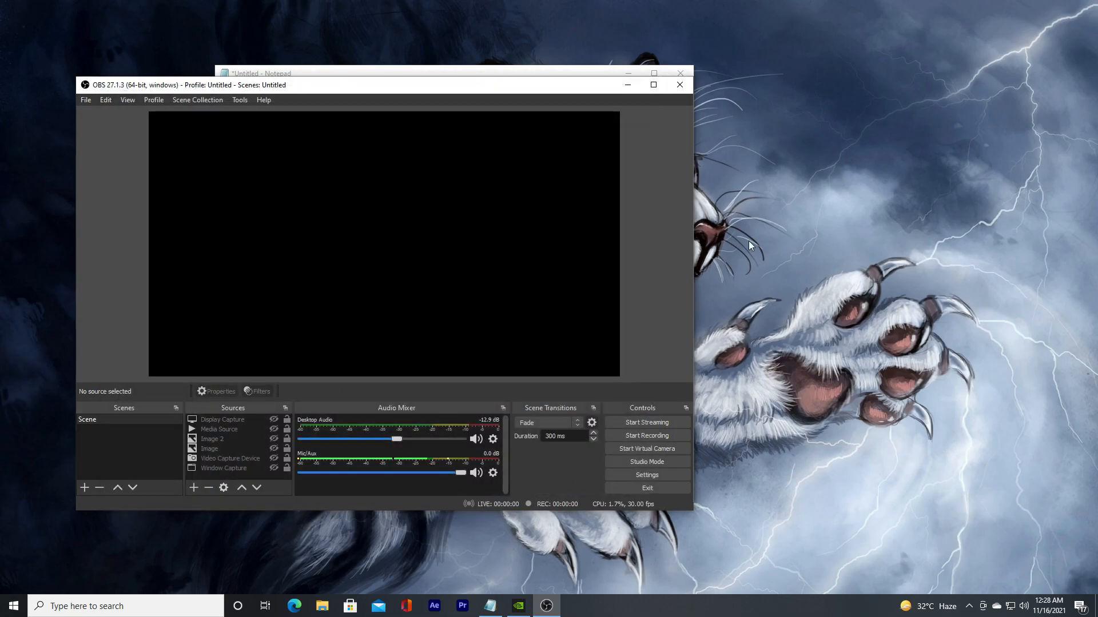
# Step: Switch to Notepad and highlight the basic setting topic and the graphic filter topic in the list
pyautogui.click(467, 72)
pyautogui.moveTo(465, 105); pyautogui.dragTo(221, 105)
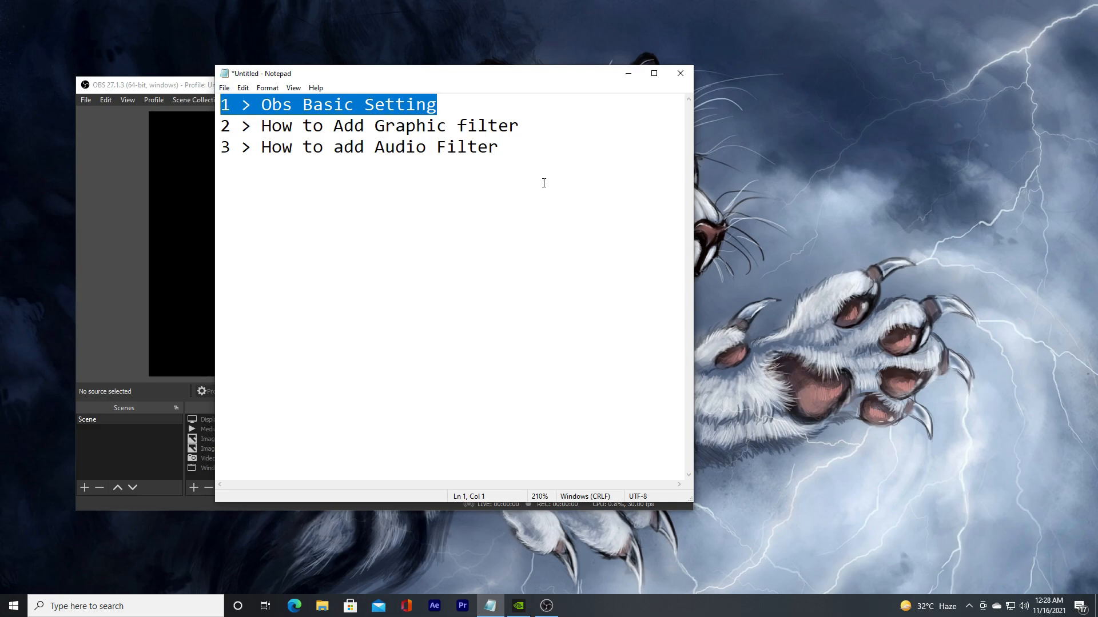
pyautogui.moveTo(518, 126); pyautogui.dragTo(232, 148)
pyautogui.click(566, 152)
# Step: Return to OBS and add a new Display Capture source with its default properties
pyautogui.click(160, 454)
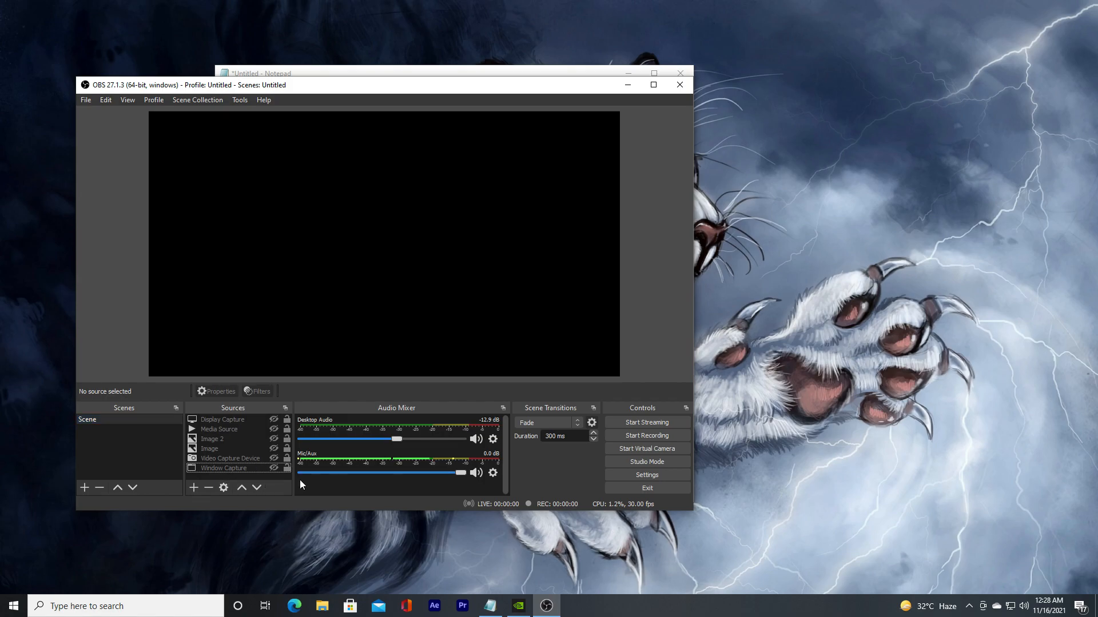
pyautogui.rightClick(250, 485)
pyautogui.moveTo(299, 489)
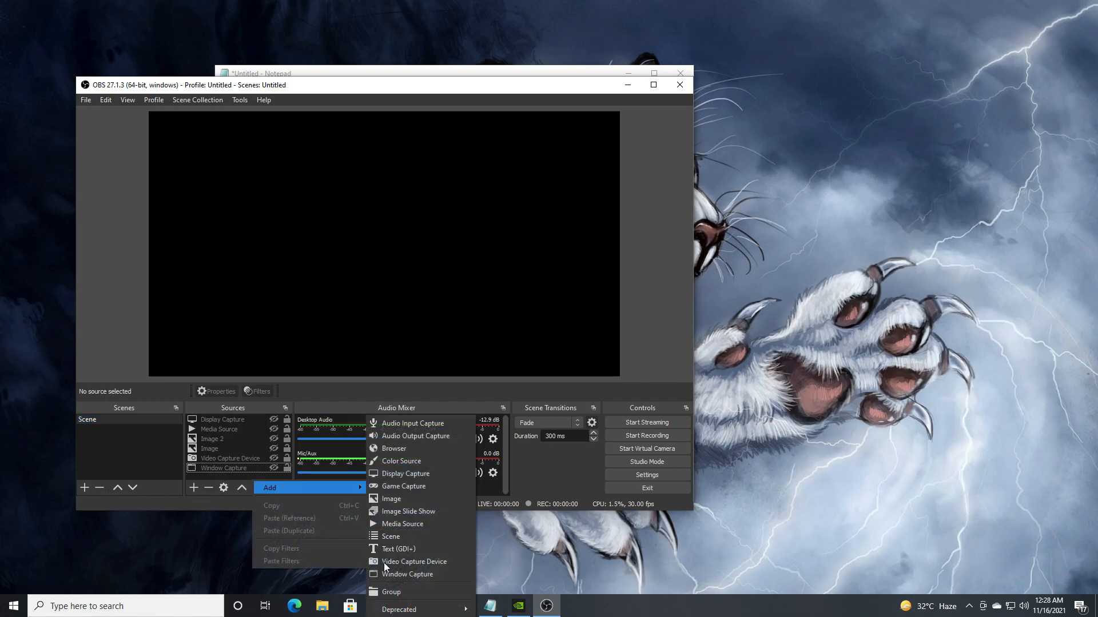
pyautogui.click(400, 477)
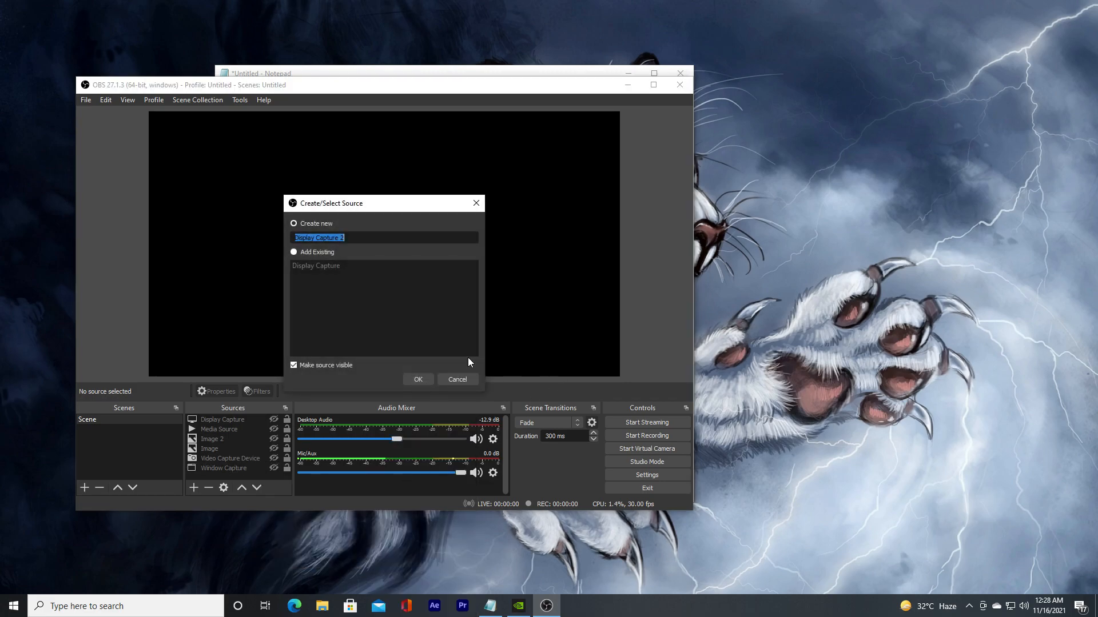
pyautogui.click(421, 374)
pyautogui.moveTo(404, 123); pyautogui.dragTo(899, 135)
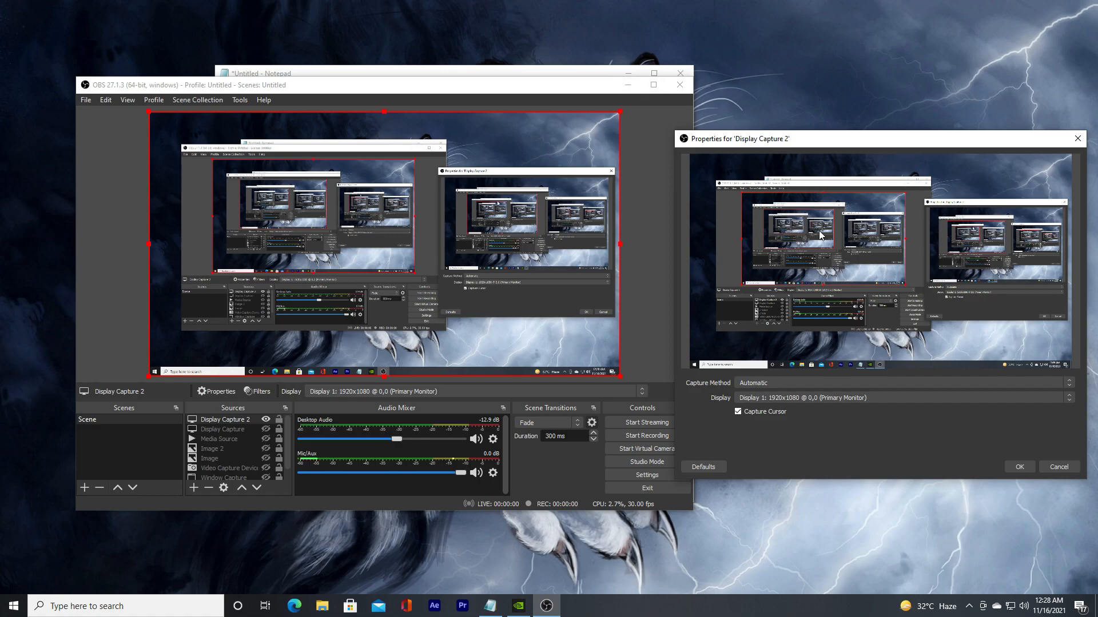
pyautogui.click(1020, 467)
# Step: Minimize the Notepad window and move the OBS window aside on the desktop
pyautogui.moveTo(394, 84); pyautogui.dragTo(764, 202)
pyautogui.click(628, 74)
pyautogui.moveTo(662, 197); pyautogui.dragTo(240, 135)
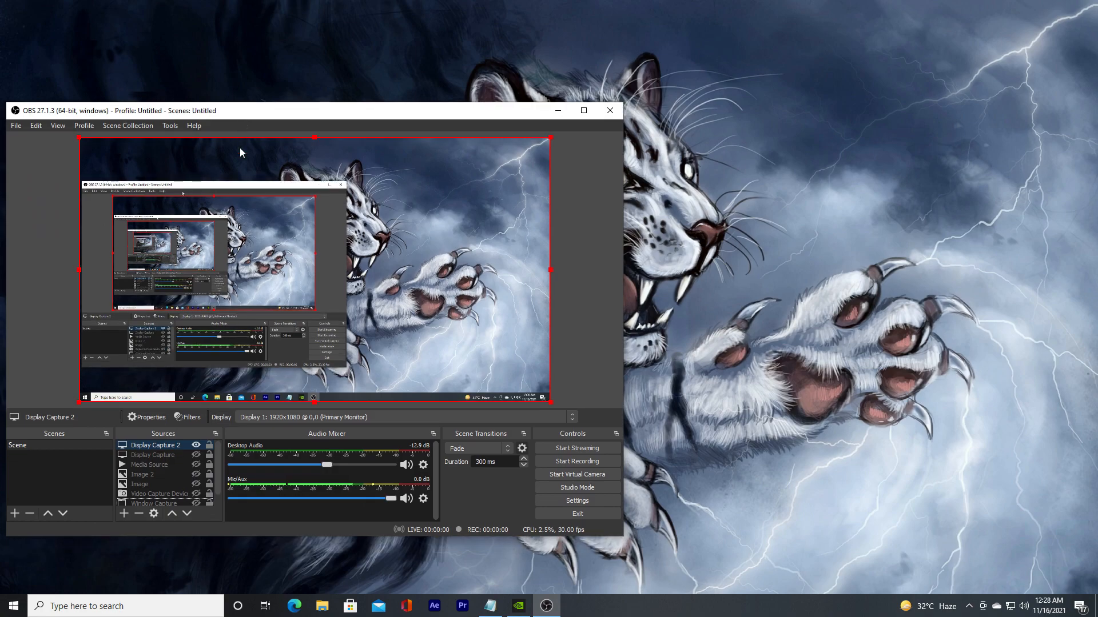
# Step: Add a Color Correction filter with its default name to the Display Capture 2 source
pyautogui.click(166, 454)
pyautogui.click(173, 447)
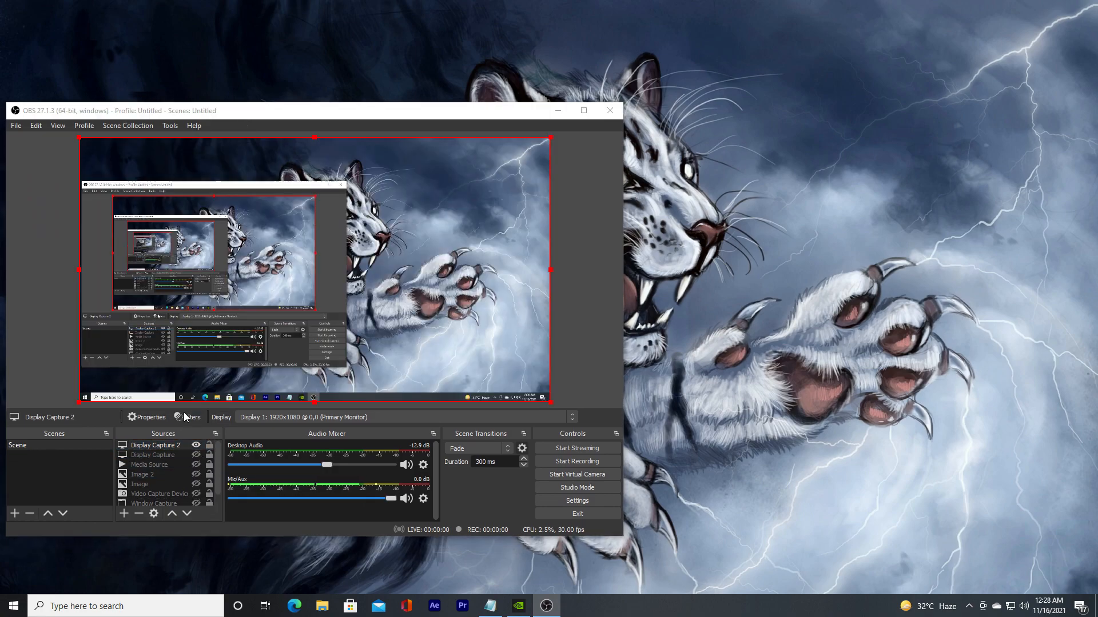
pyautogui.click(189, 417)
pyautogui.click(81, 521)
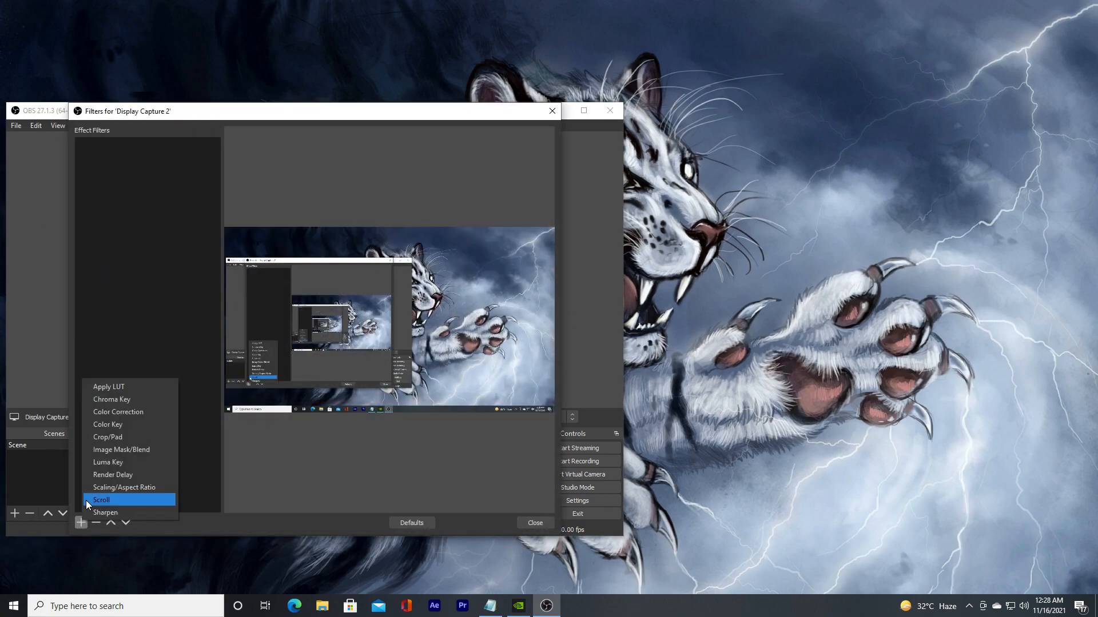
pyautogui.click(118, 422)
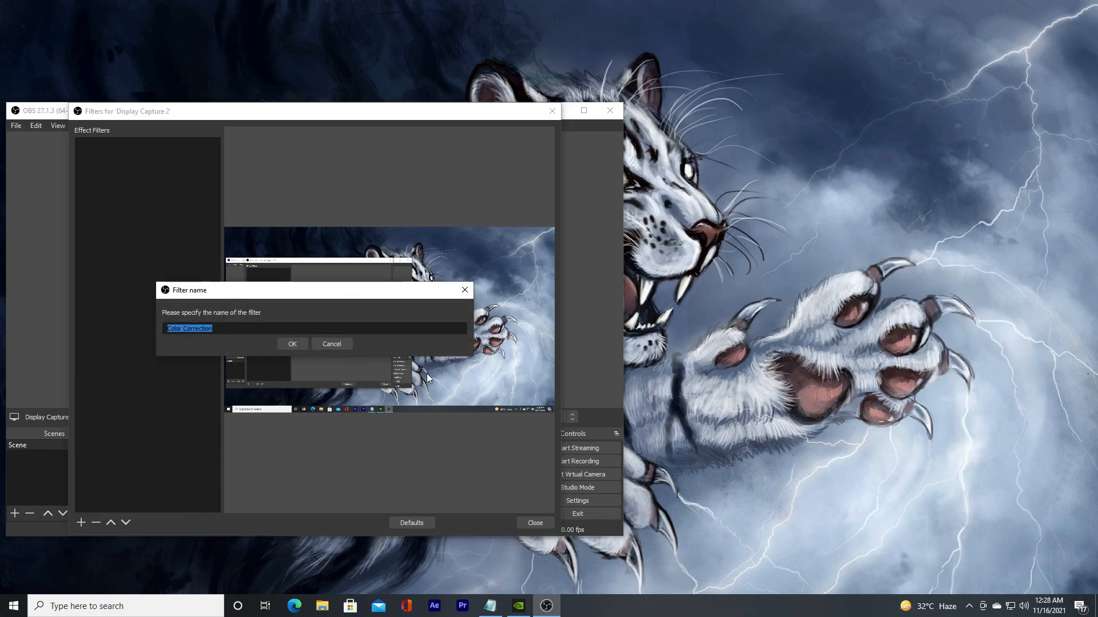
pyautogui.click(293, 344)
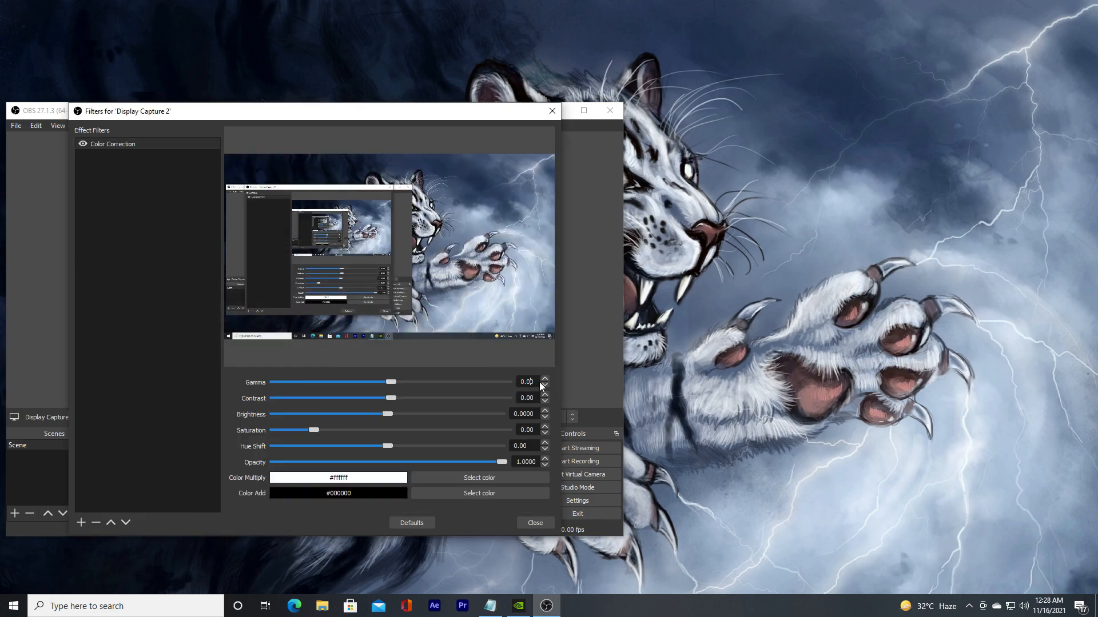
# Step: Set the Color Correction filter's gamma to 0.04, contrast to 0.06, brightness to 0.0006 and saturation to 0.50
pyautogui.write('4')
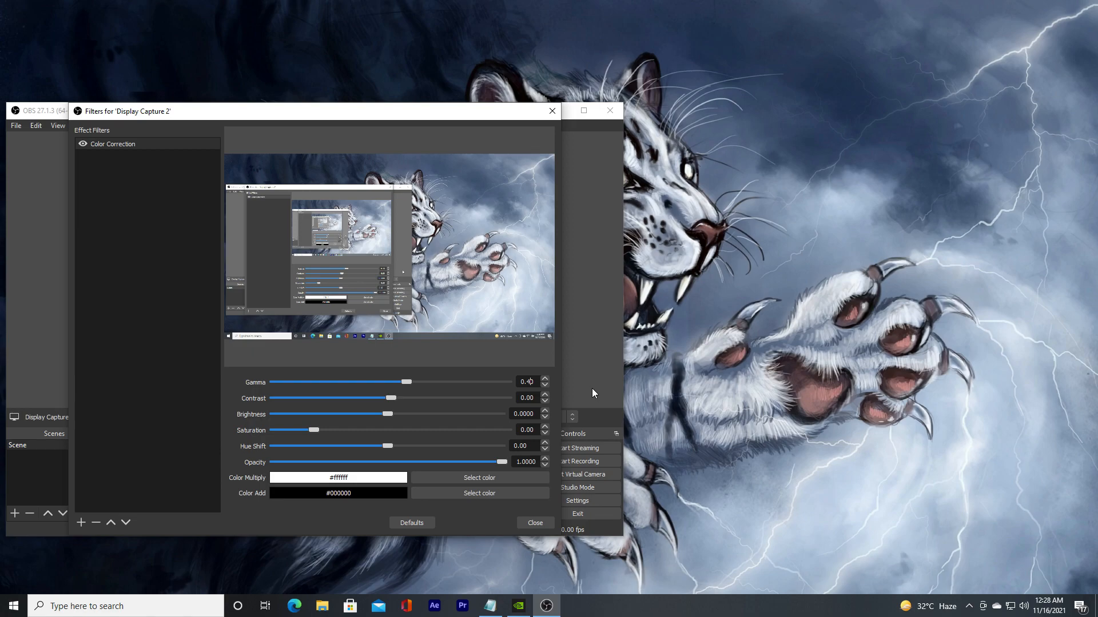
pyautogui.press('BackSpace')
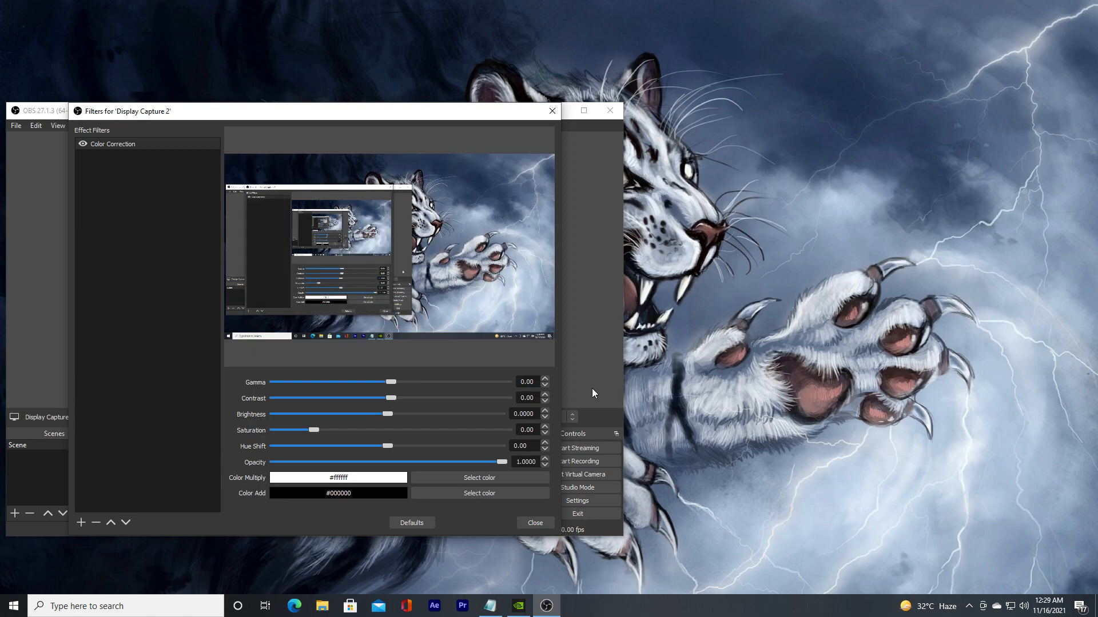
pyautogui.write('0')
pyautogui.write('4')
pyautogui.write('6')
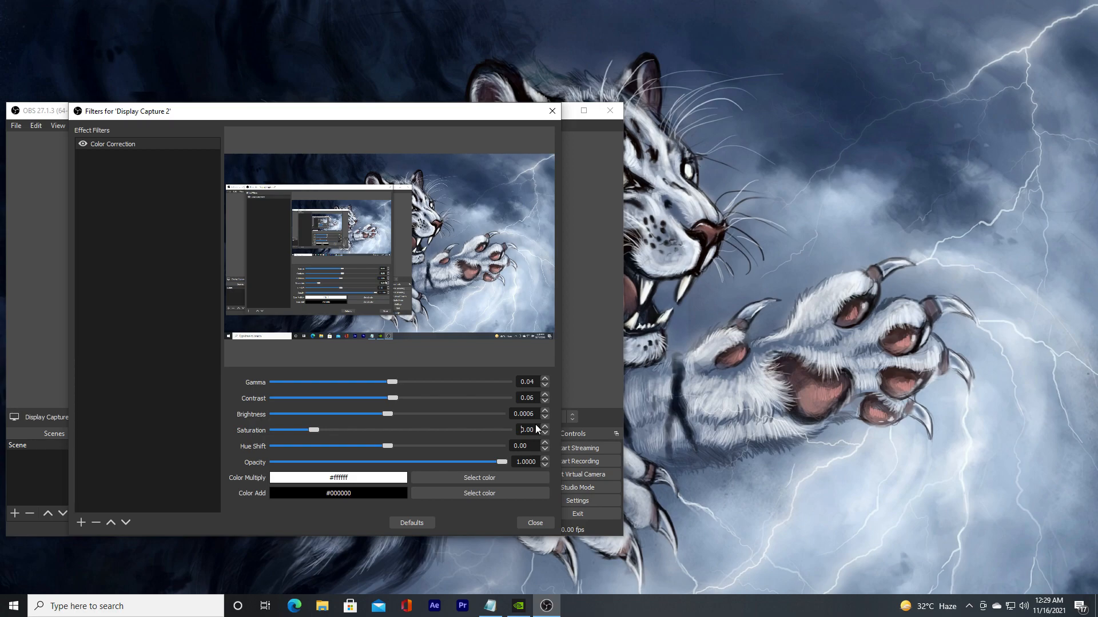
pyautogui.click(539, 432)
pyautogui.write('5')
# Step: Add a Sharpen filter with its default name and sharpness to Display Capture 2, and close the filters window
pyautogui.click(80, 522)
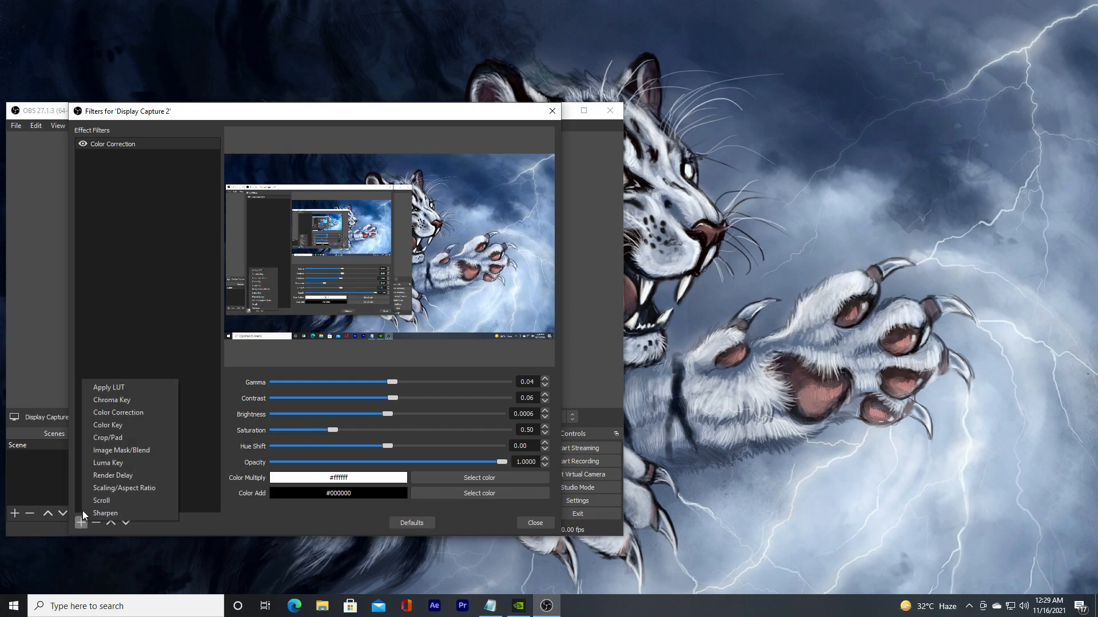
pyautogui.click(104, 503)
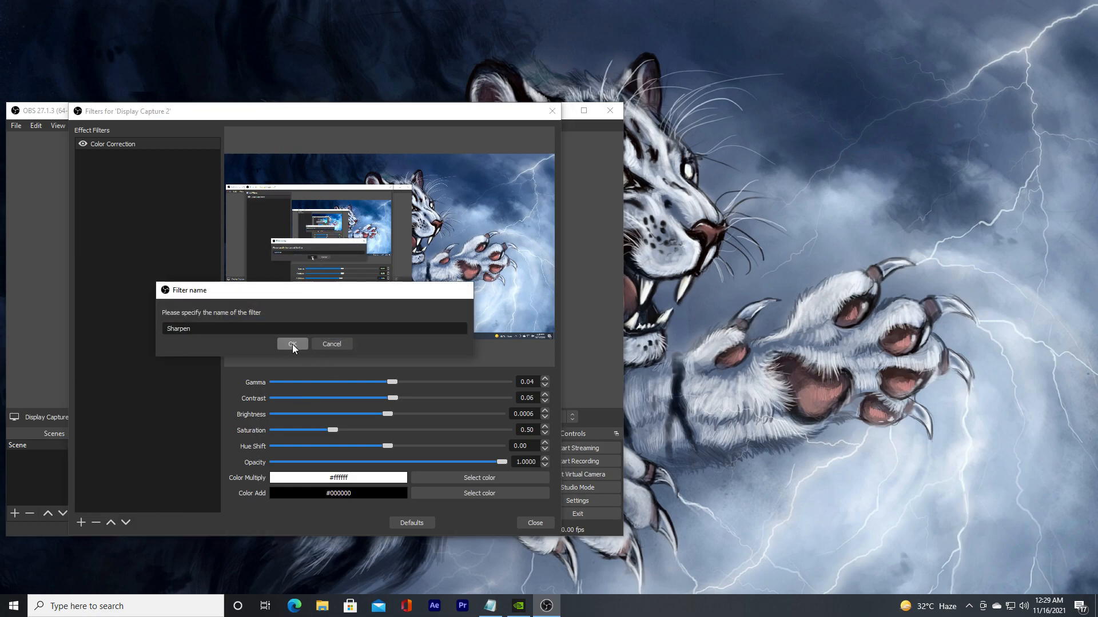
pyautogui.click(292, 343)
pyautogui.click(580, 181)
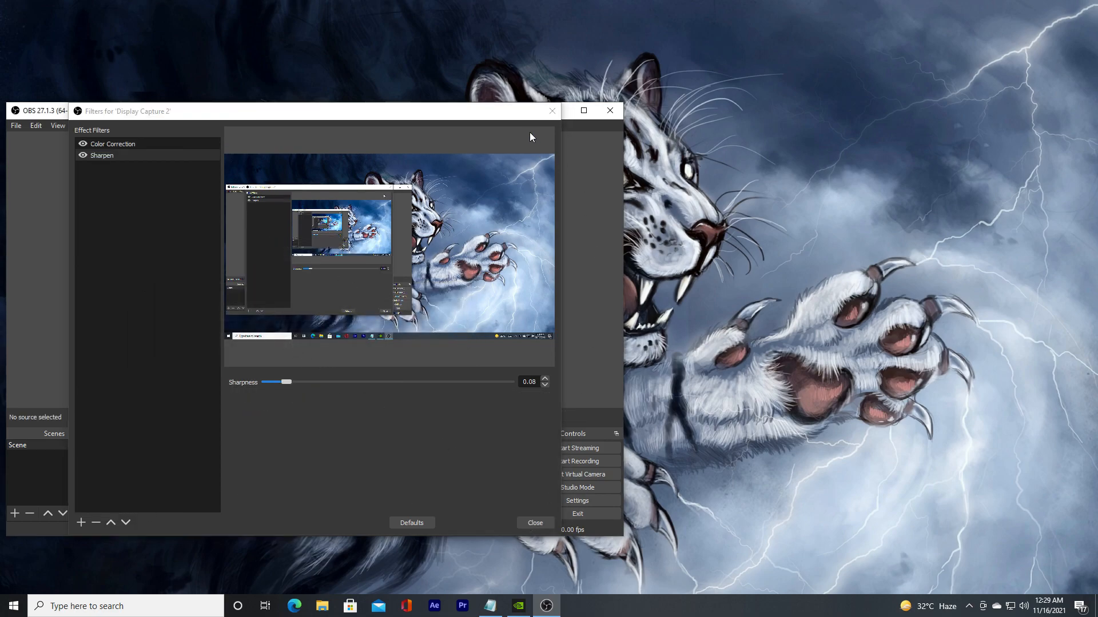
pyautogui.click(534, 523)
# Step: Restore the Notepad topic list and arrange it beside the OBS window on the desktop
pyautogui.moveTo(460, 115); pyautogui.dragTo(447, 260)
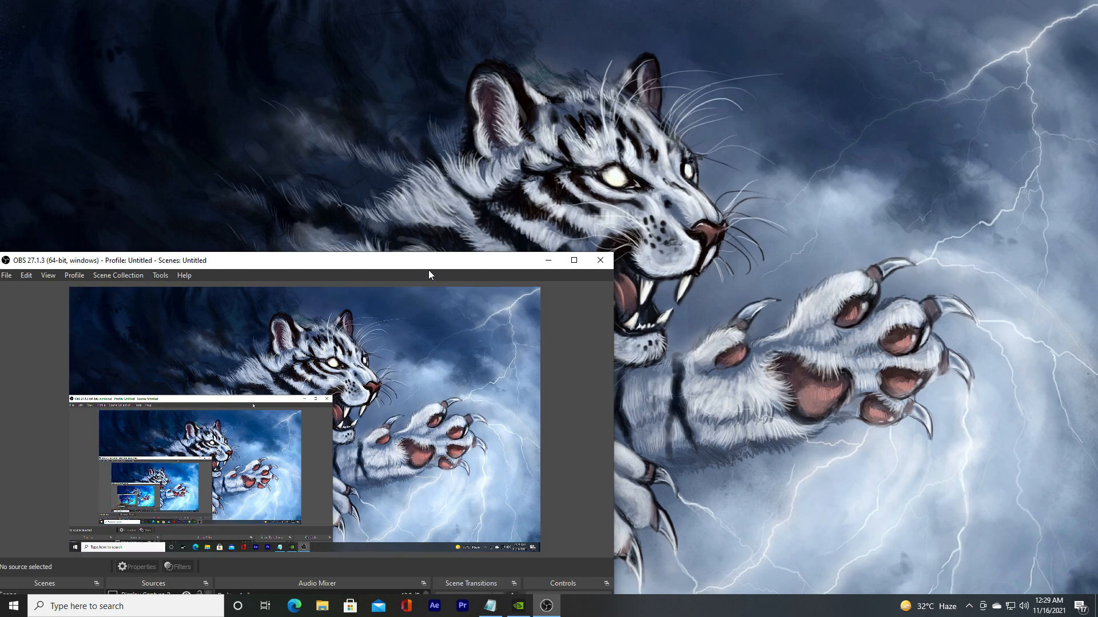
pyautogui.moveTo(430, 266); pyautogui.dragTo(767, 166)
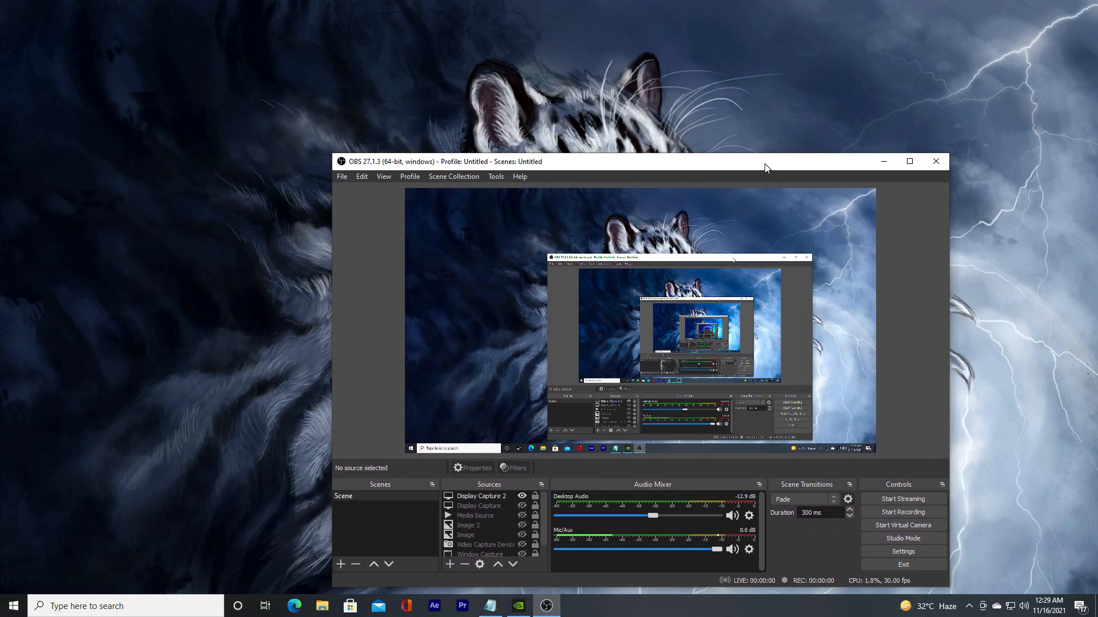
pyautogui.click(489, 606)
pyautogui.moveTo(528, 130); pyautogui.dragTo(283, 134)
pyautogui.click(546, 125)
pyautogui.moveTo(533, 73); pyautogui.dragTo(365, 15)
pyautogui.moveTo(719, 170); pyautogui.dragTo(821, 96)
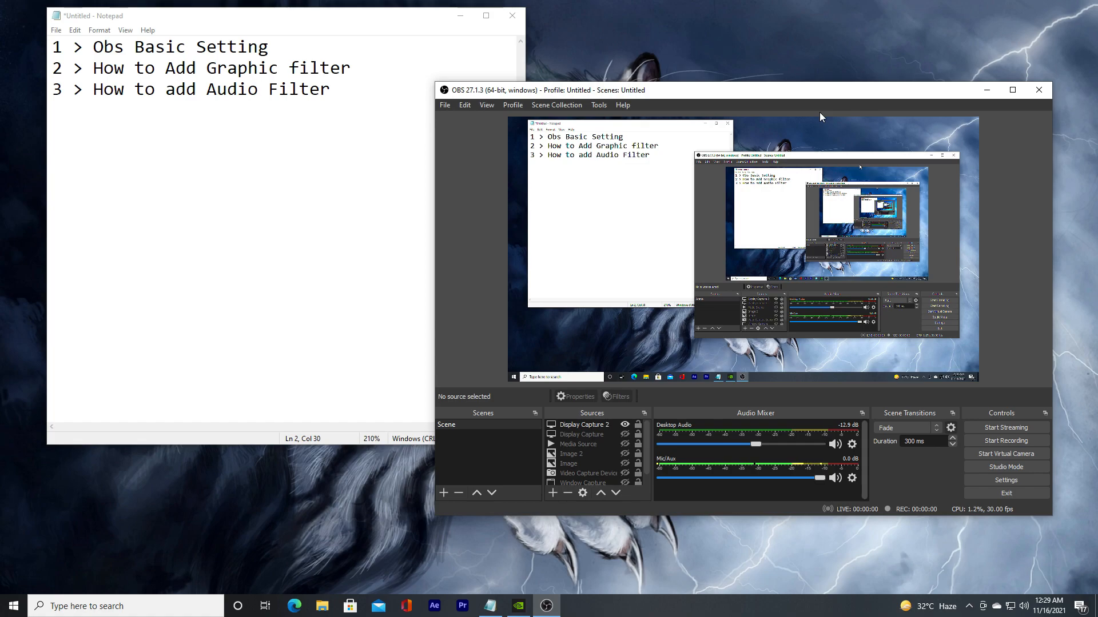
pyautogui.moveTo(803, 91); pyautogui.dragTo(692, 49)
# Step: Switch to Notepad and highlight the "How to add Audio Filter" topic in the list
pyautogui.click(337, 91)
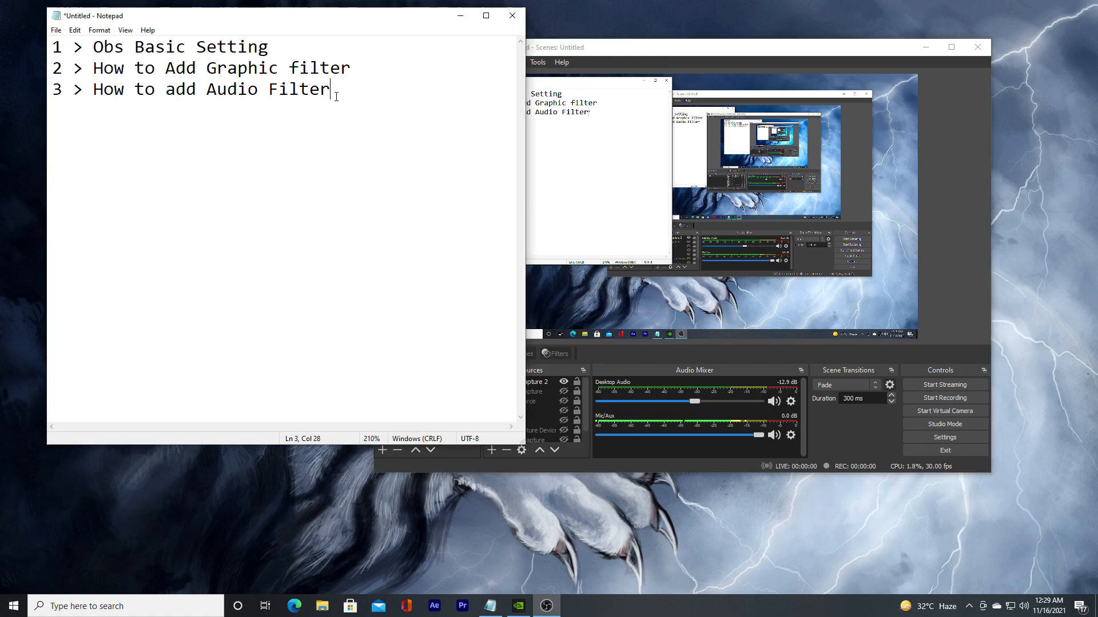
pyautogui.moveTo(337, 96); pyautogui.dragTo(114, 99)
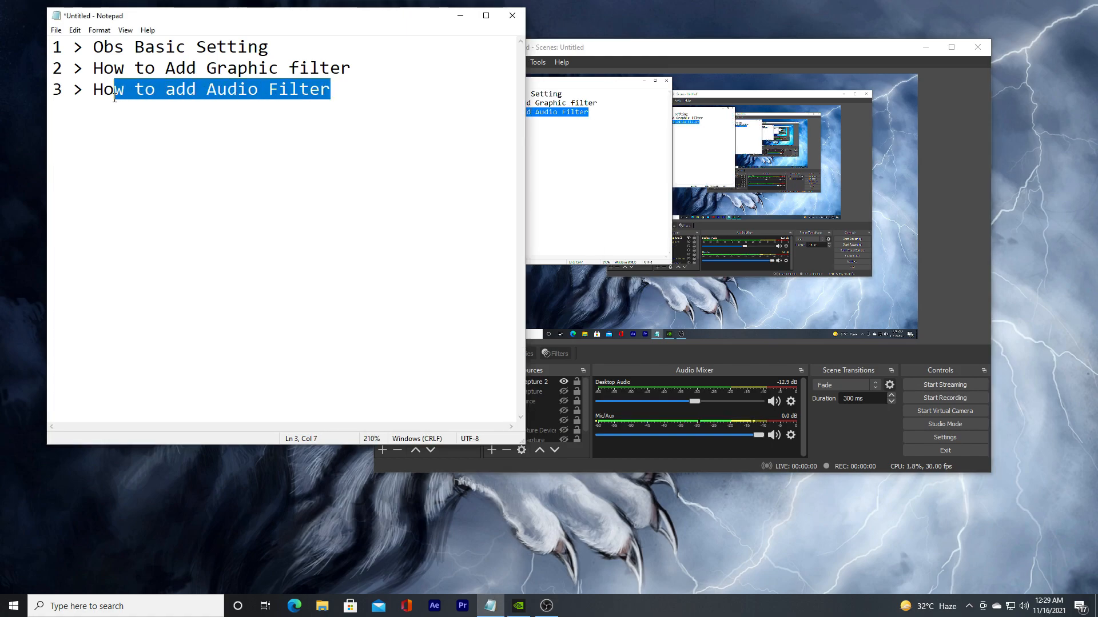
pyautogui.click(349, 101)
# Step: Return to OBS, examine the Mic/Aux audio filters and the filter types available to add, and close the filters window
pyautogui.click(804, 426)
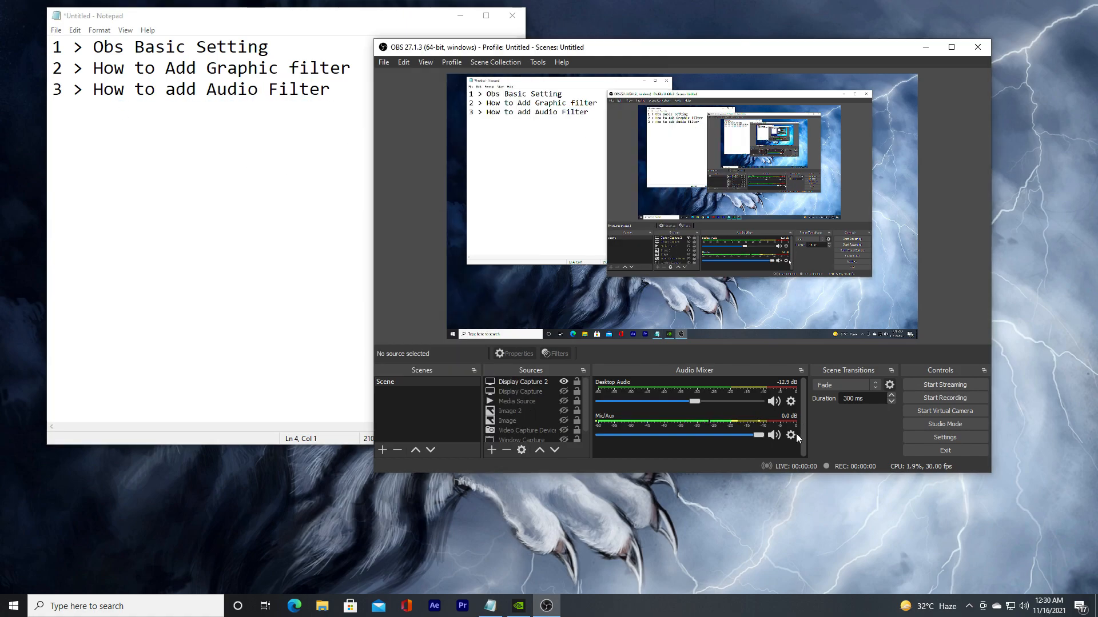
pyautogui.click(791, 435)
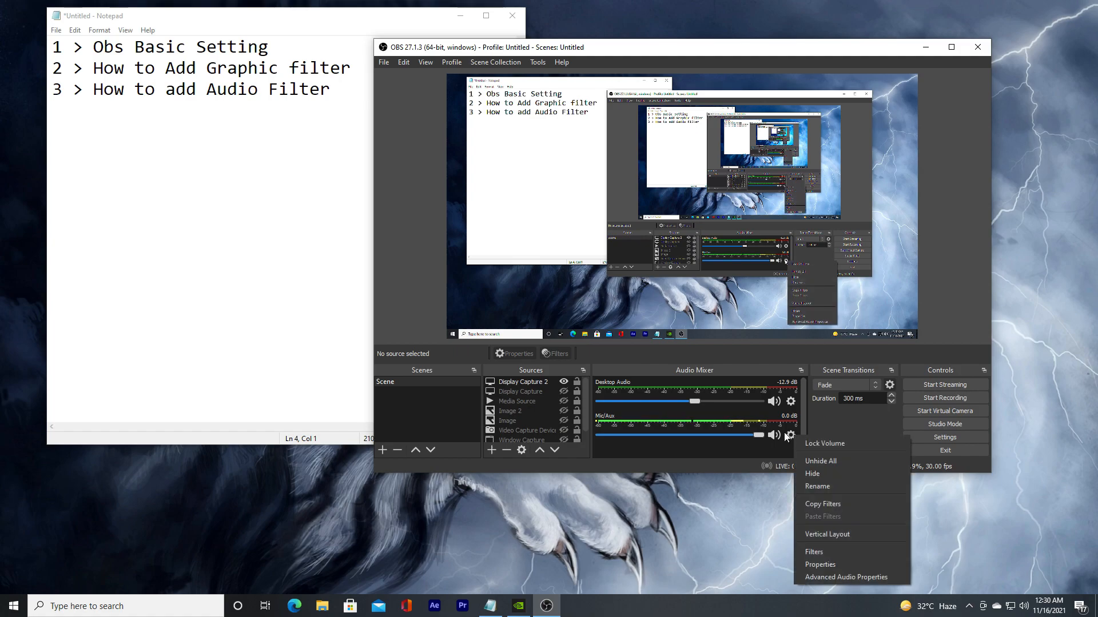
pyautogui.click(815, 553)
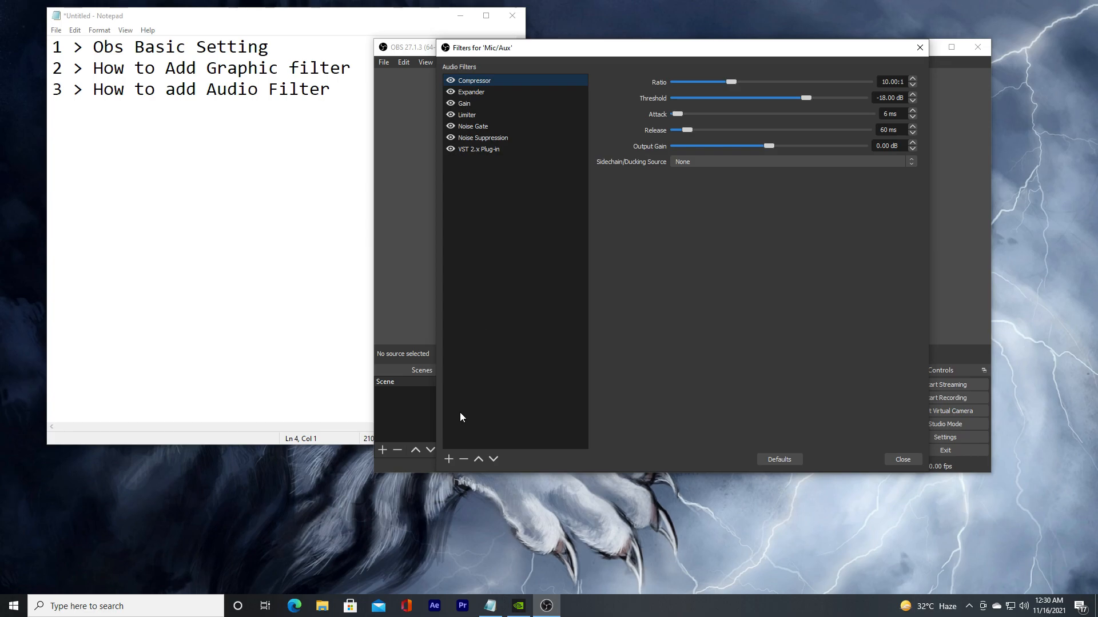
pyautogui.click(450, 459)
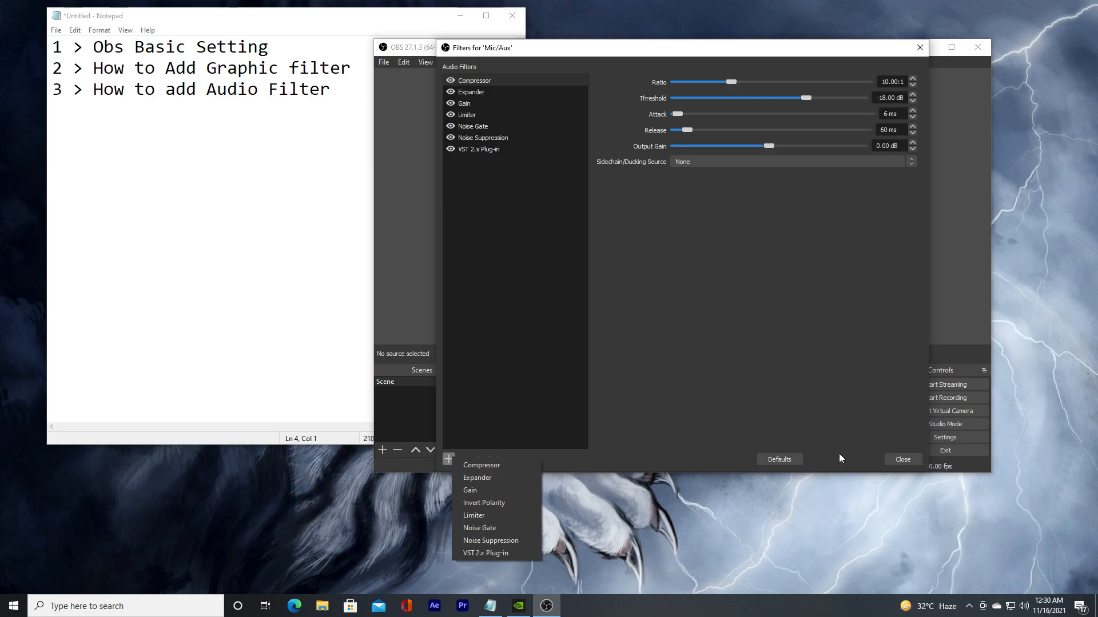
pyautogui.click(895, 462)
pyautogui.click(895, 462)
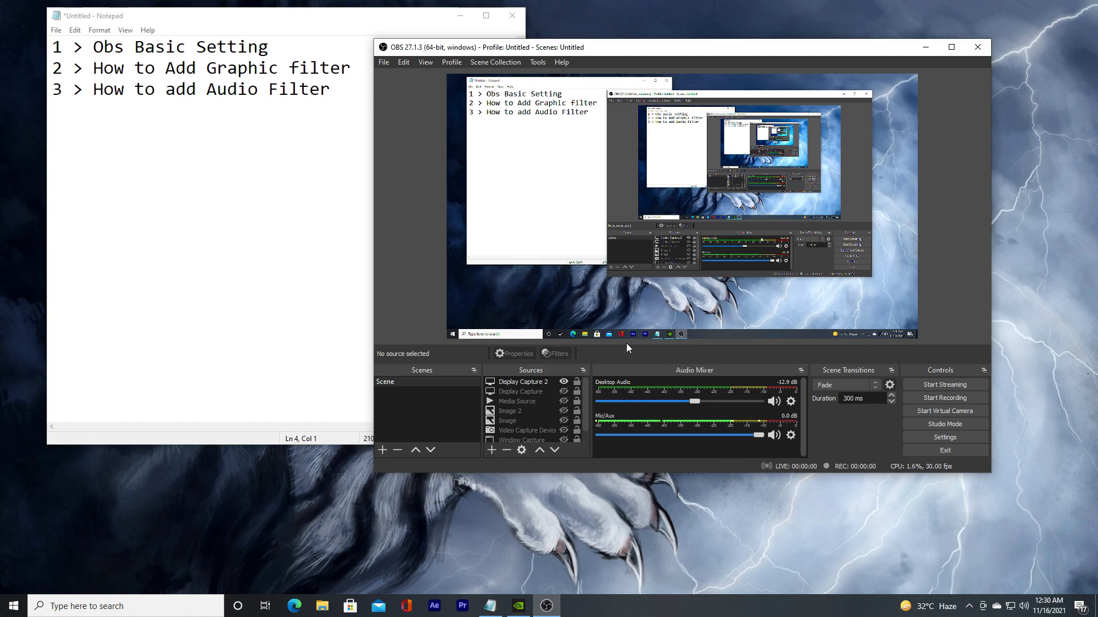
# Step: Shift the OBS window slightly aside and place the Notepad cursor on the empty line below the audio filter topic
pyautogui.click(333, 91)
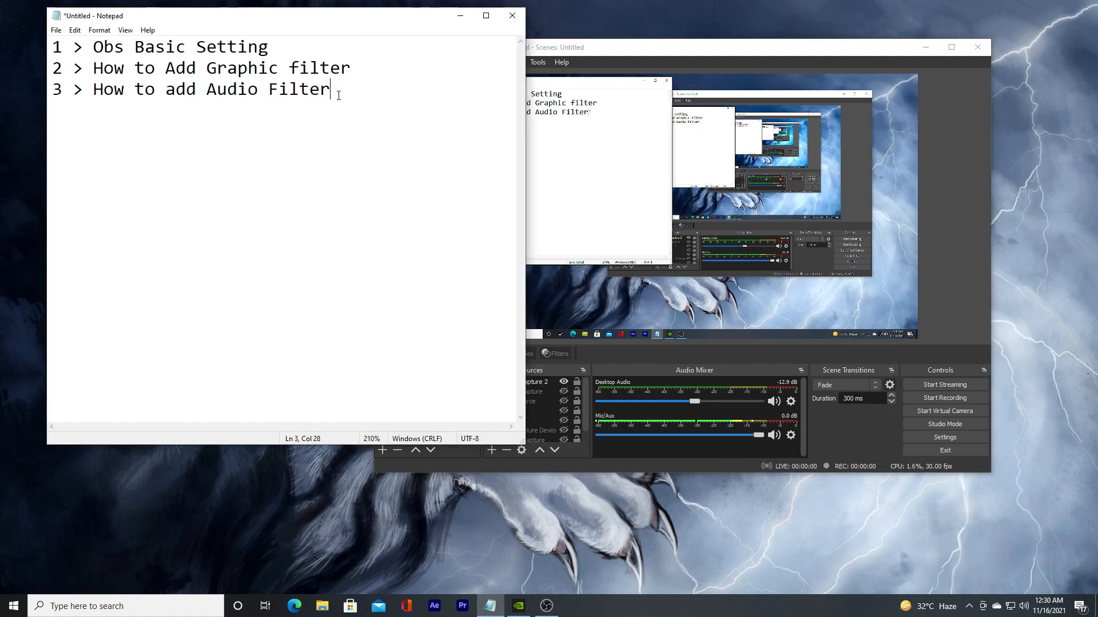
pyautogui.moveTo(654, 48); pyautogui.dragTo(680, 48)
pyautogui.click(303, 144)
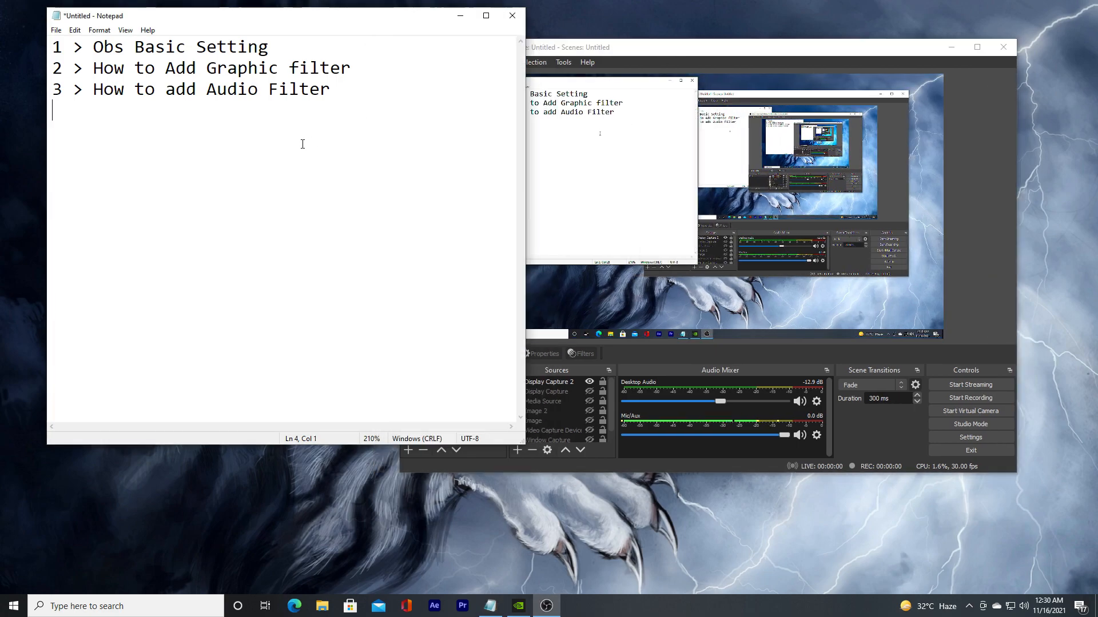